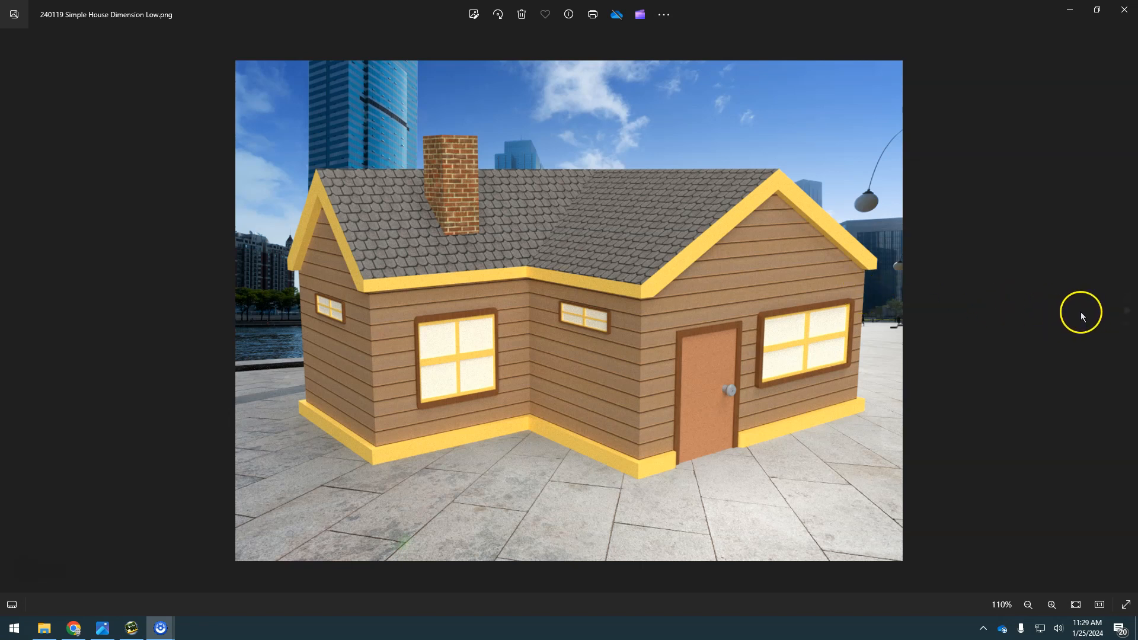
Step: Examine the brick and door textures in the "240123 Simple House E - High 4K" render, and return to the SketchUp house model
{"action": "left_click", "coordinate": [1126, 311]}
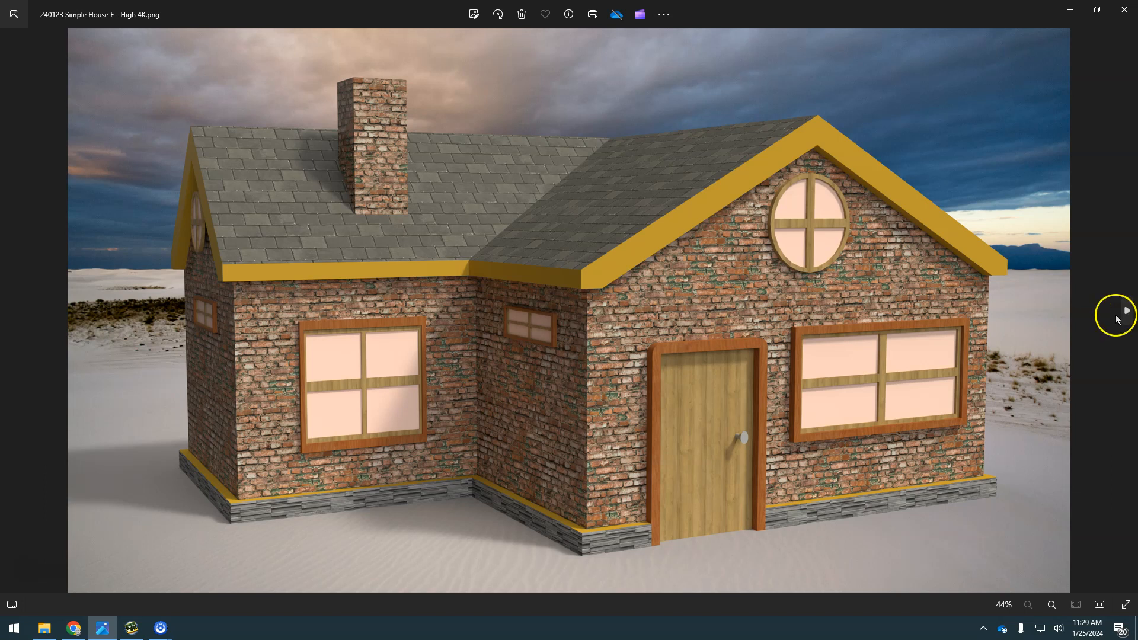
{"action": "scroll", "coordinate": [591, 334], "scroll_direction": "up", "scroll_amount": 1}
{"action": "scroll", "coordinate": [591, 334], "scroll_direction": "up", "scroll_amount": 4}
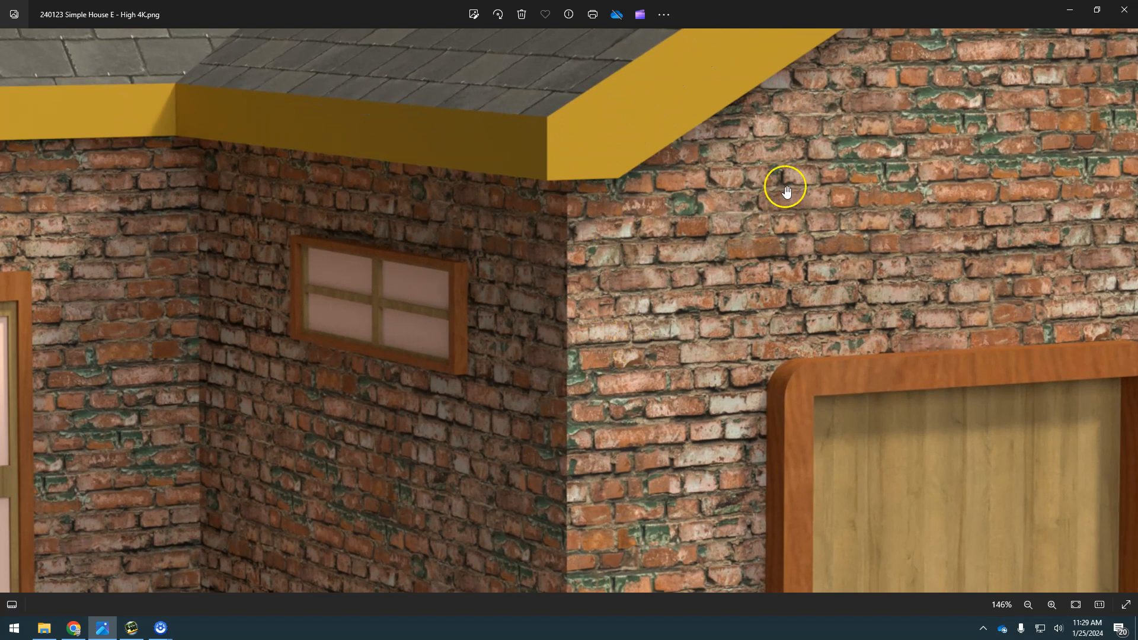
{"action": "scroll", "coordinate": [822, 363], "scroll_direction": "up", "scroll_amount": 2}
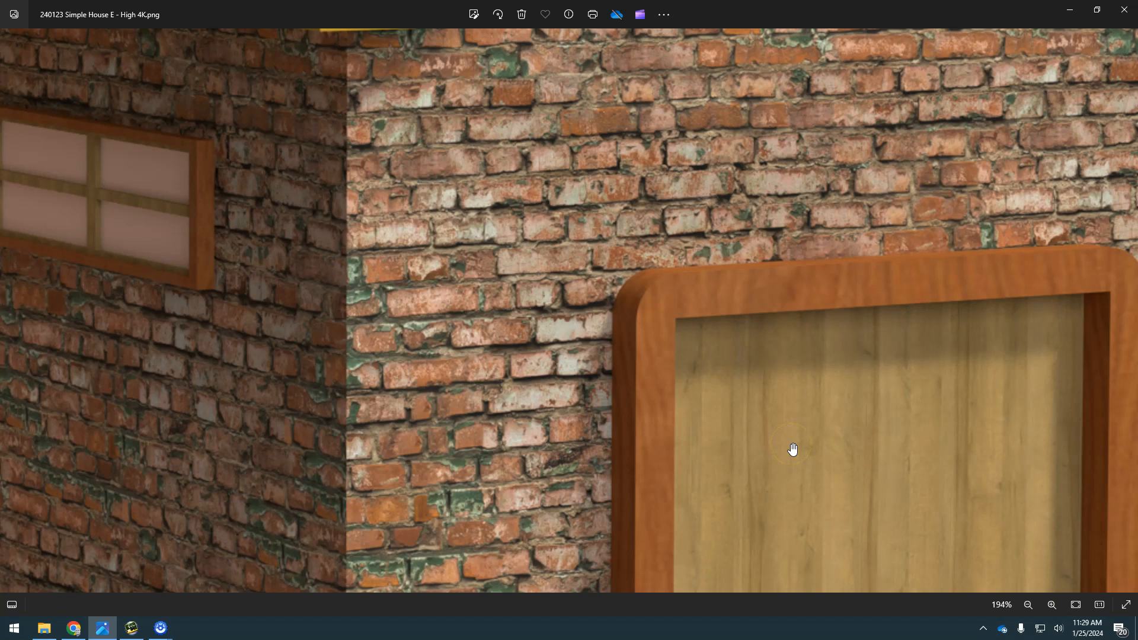
{"action": "left_click", "coordinate": [1069, 11]}
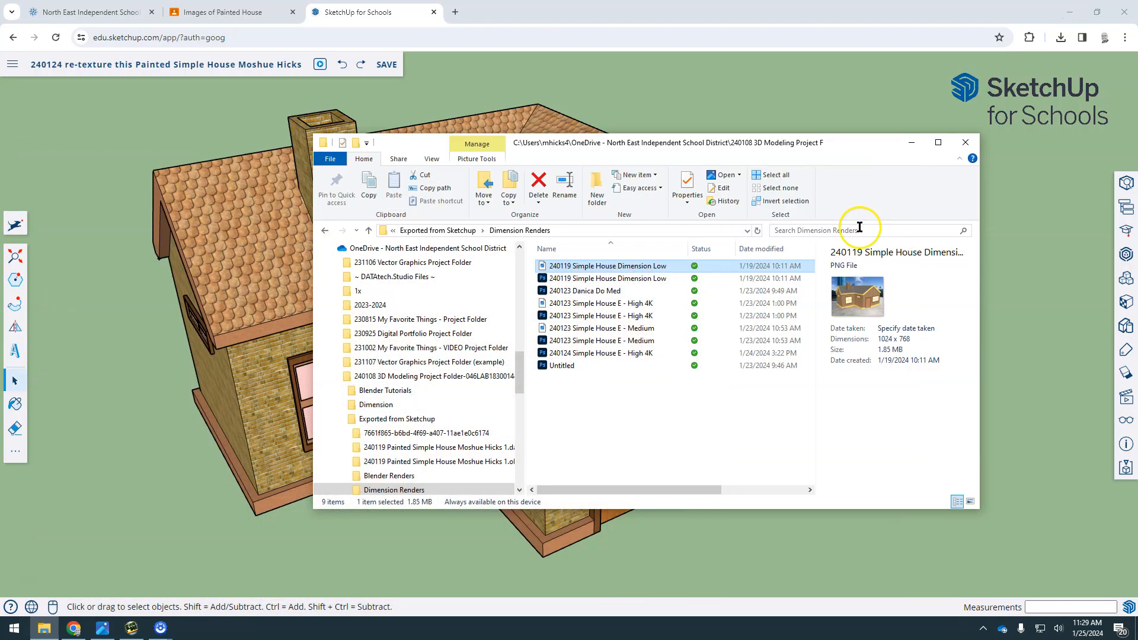
{"action": "left_click", "coordinate": [909, 144]}
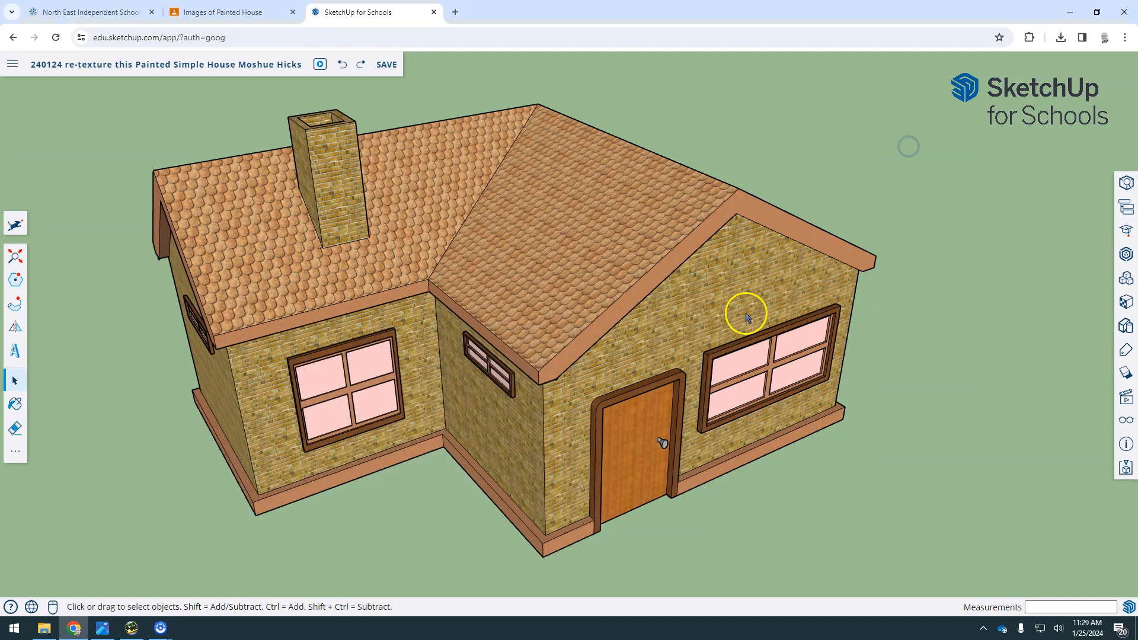
Step: Search the 3D Warehouse products for "roofing", replacing the earlier bricks query
{"action": "middle_click_drag", "start_coordinate": [588, 339], "coordinate": [610, 317]}
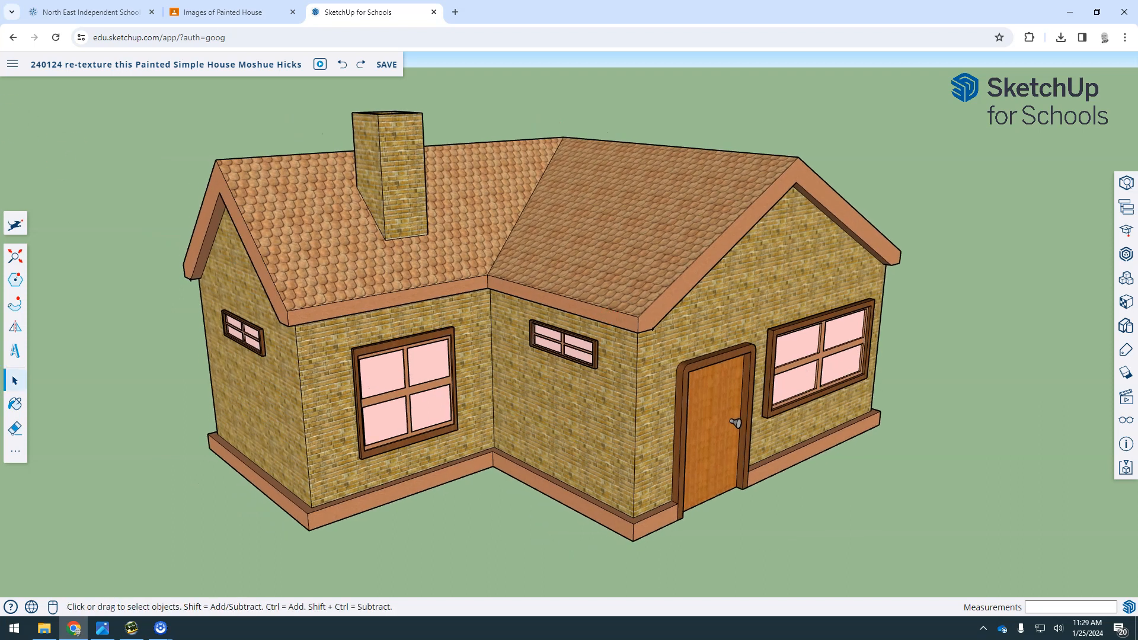
{"action": "middle_click_drag", "start_coordinate": [557, 261], "coordinate": [563, 316]}
{"action": "left_click", "coordinate": [323, 255]}
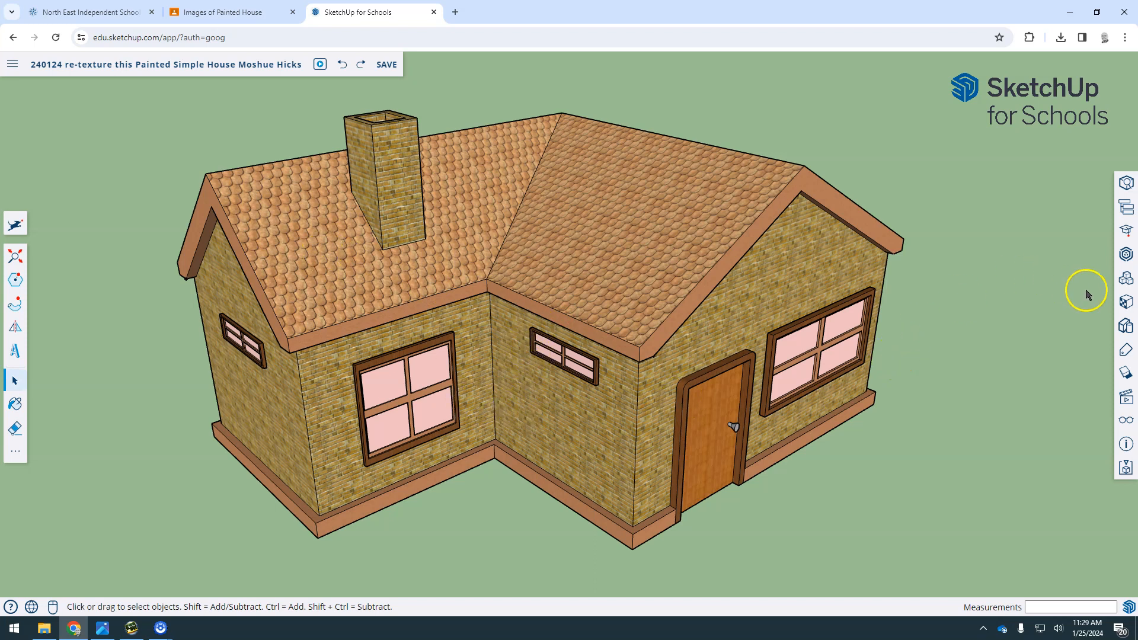
{"action": "left_click", "coordinate": [1126, 254]}
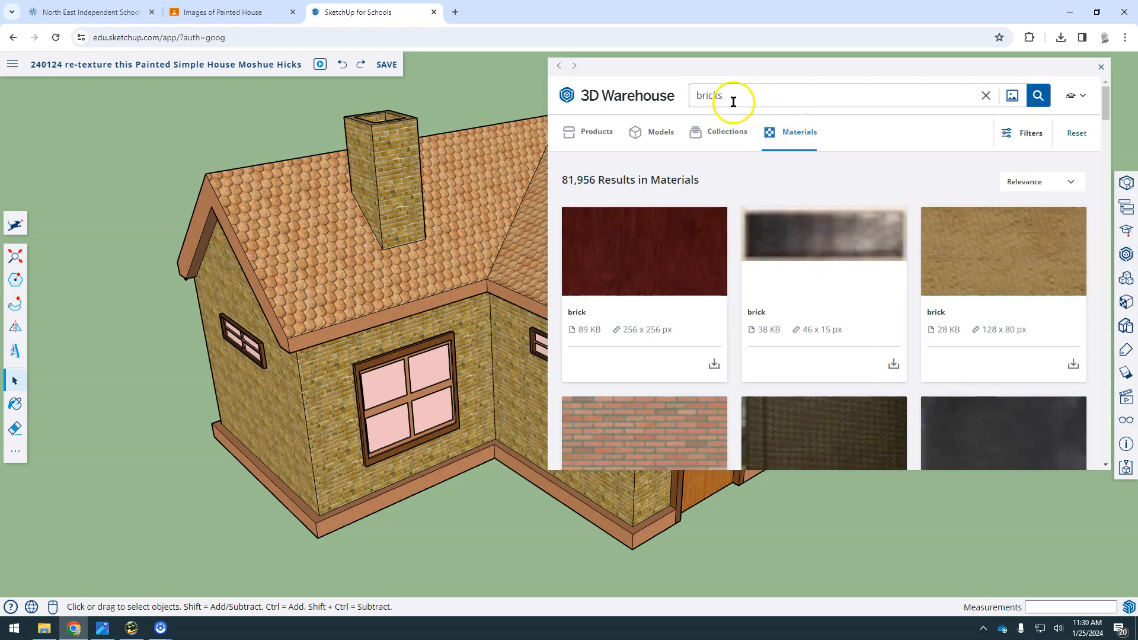
{"action": "left_click", "coordinate": [575, 133]}
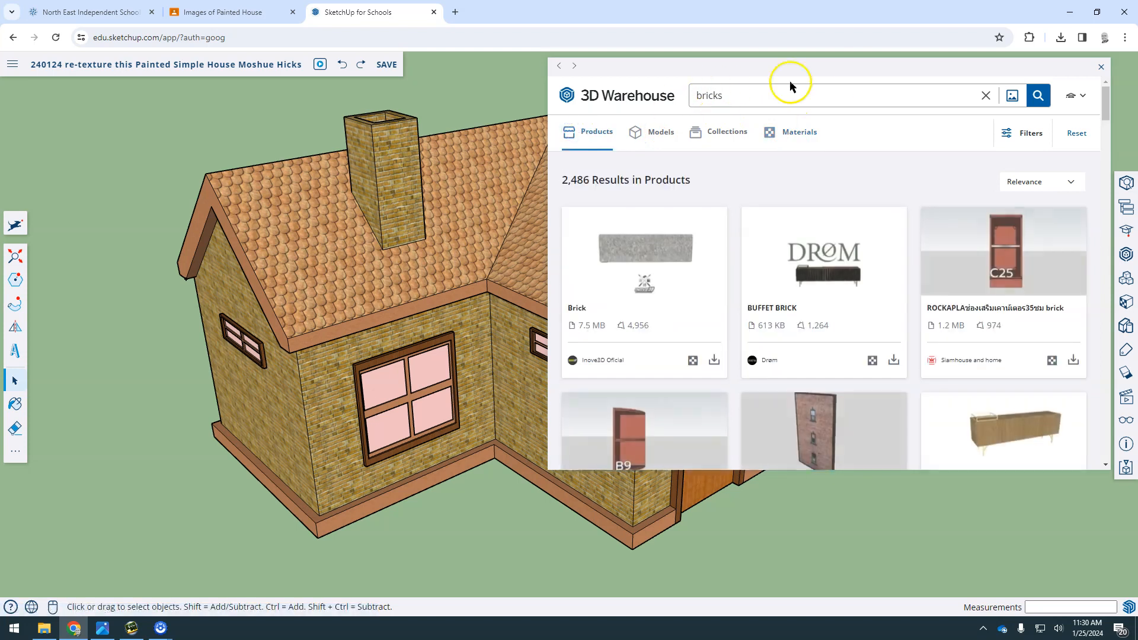
{"action": "left_click", "coordinate": [986, 95]}
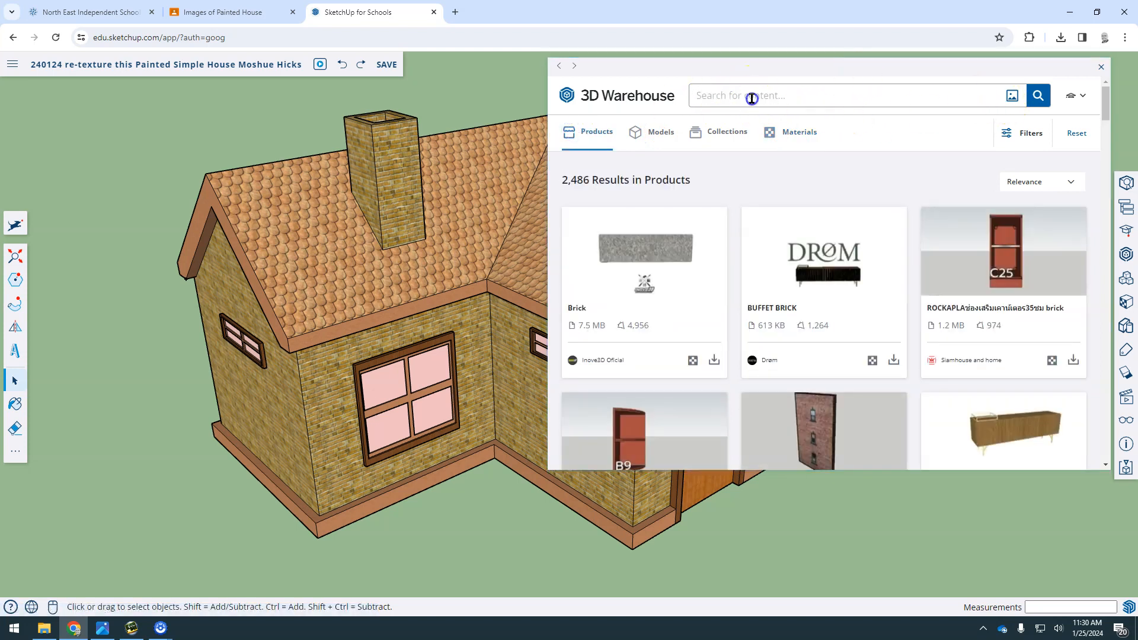
{"action": "type", "text": "roofing"}
{"action": "key", "text": "Return"}
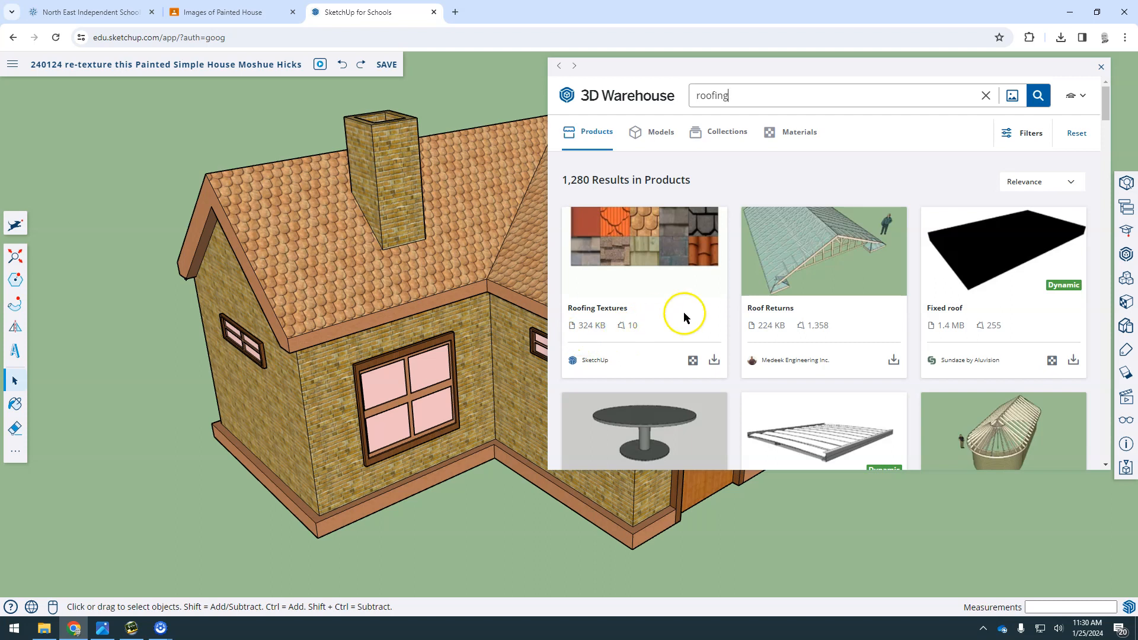
Step: Look through the roofing product results for something suitable as a roof texture
{"action": "scroll", "coordinate": [840, 314], "scroll_direction": "down", "scroll_amount": 10}
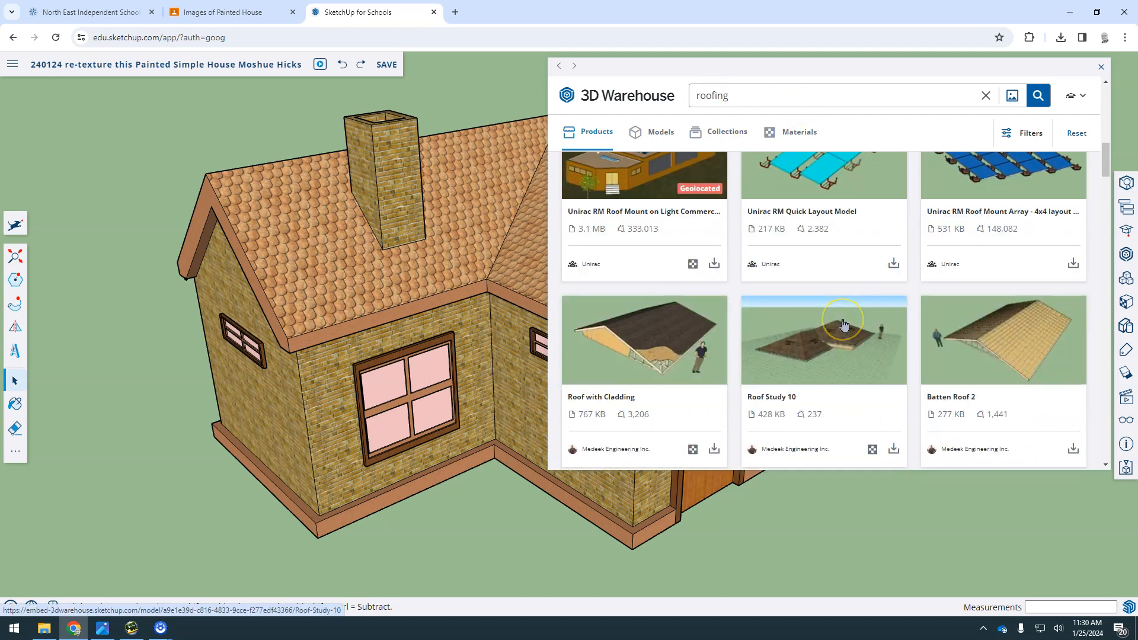
{"action": "scroll", "coordinate": [843, 323], "scroll_direction": "down", "scroll_amount": 4}
{"action": "scroll", "coordinate": [841, 318], "scroll_direction": "down", "scroll_amount": 4}
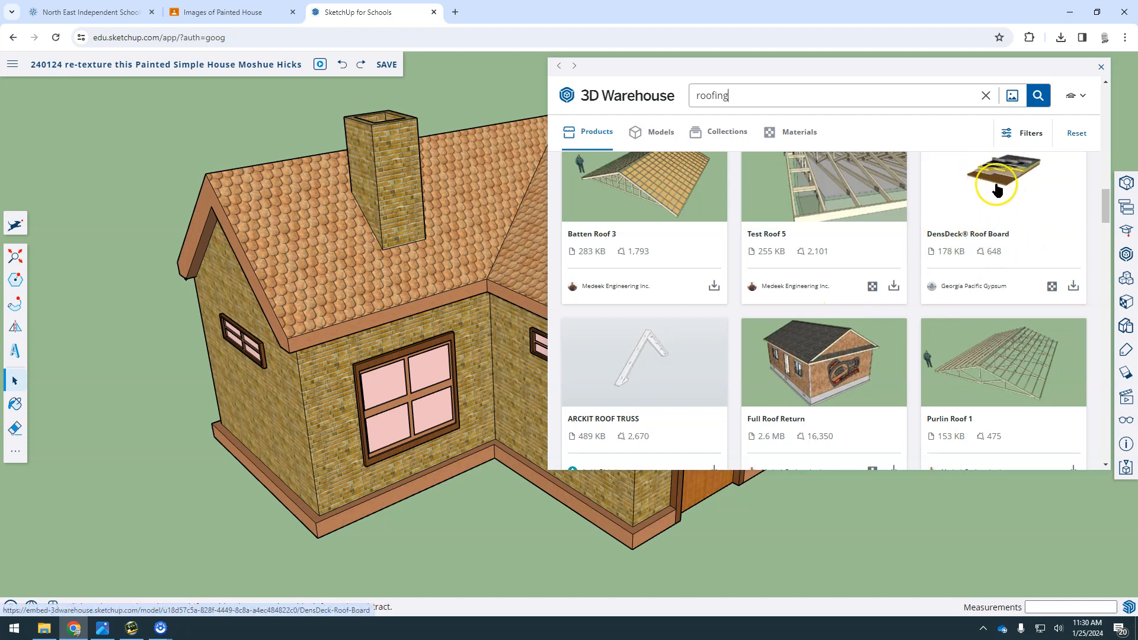
{"action": "scroll", "coordinate": [778, 282], "scroll_direction": "down", "scroll_amount": 3}
{"action": "scroll", "coordinate": [778, 283], "scroll_direction": "down", "scroll_amount": 3}
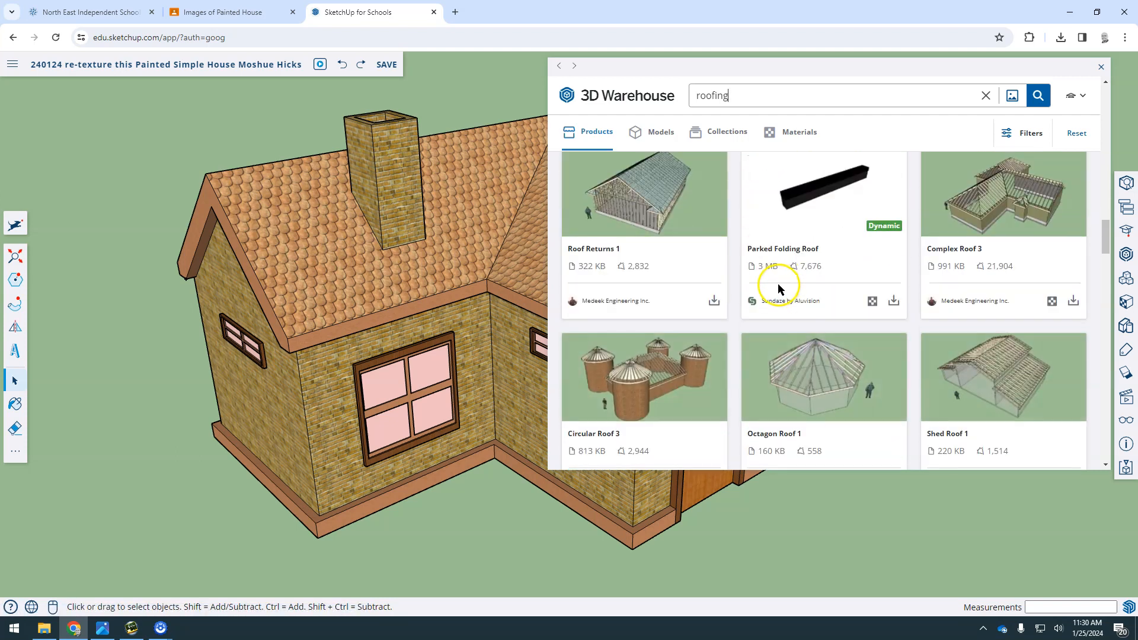
{"action": "scroll", "coordinate": [777, 288], "scroll_direction": "down", "scroll_amount": 3}
{"action": "scroll", "coordinate": [778, 291], "scroll_direction": "down", "scroll_amount": 5}
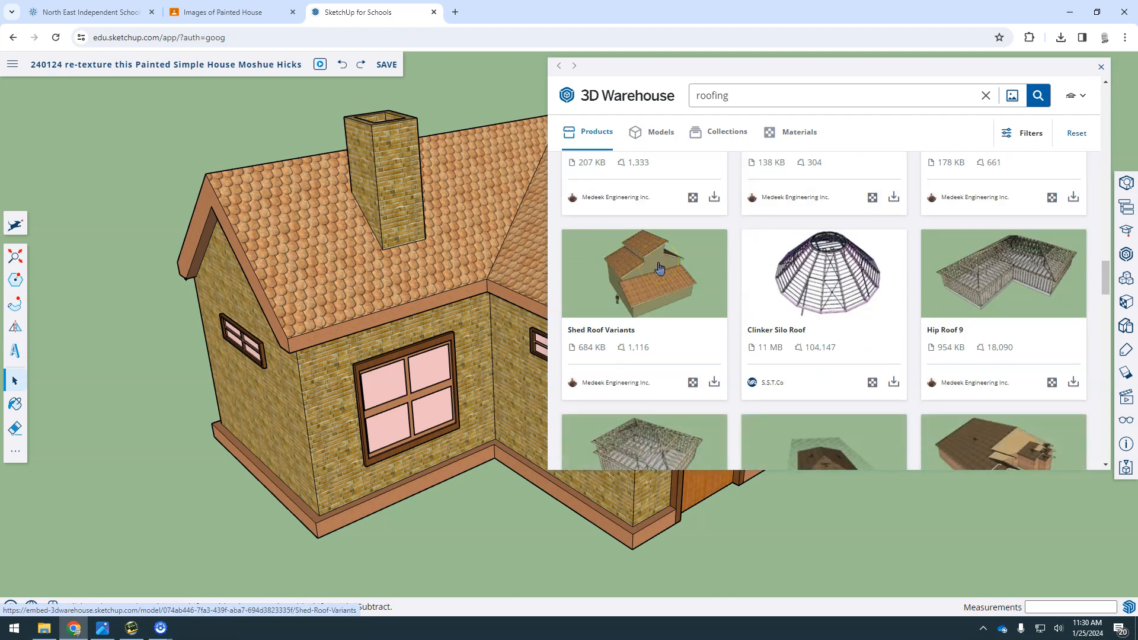
Step: Limit the roofing search to materials and browse them for a usable roof texture
{"action": "left_click", "coordinate": [776, 131]}
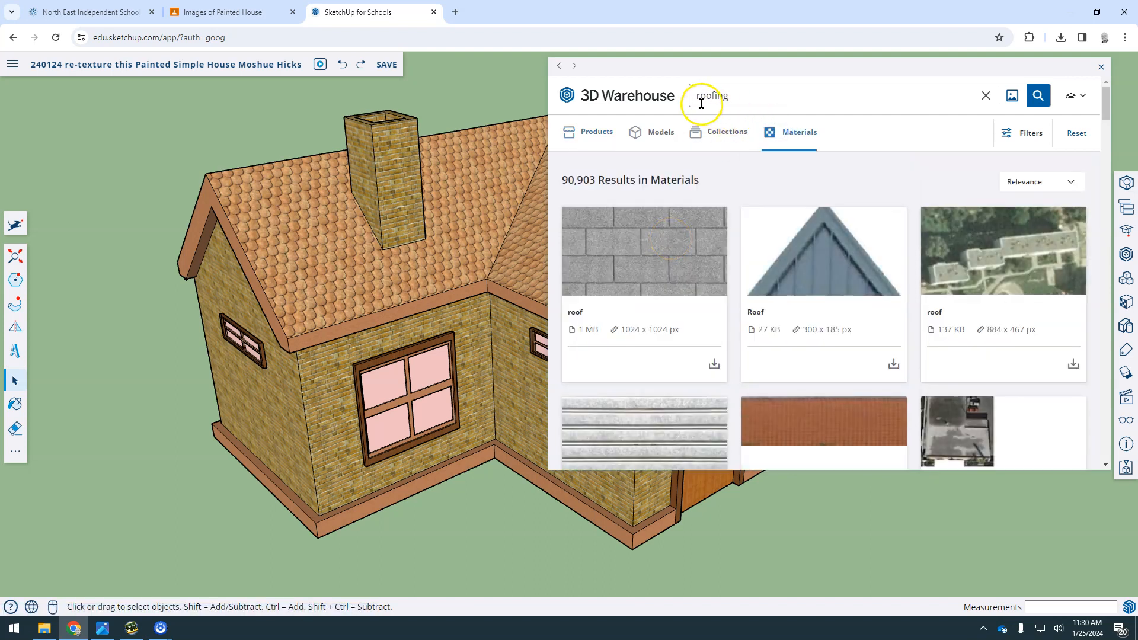
{"action": "left_click", "coordinate": [787, 134]}
{"action": "left_click", "coordinate": [800, 279]}
{"action": "left_click", "coordinate": [1035, 285]}
{"action": "scroll", "coordinate": [1007, 358], "scroll_direction": "down", "scroll_amount": 3}
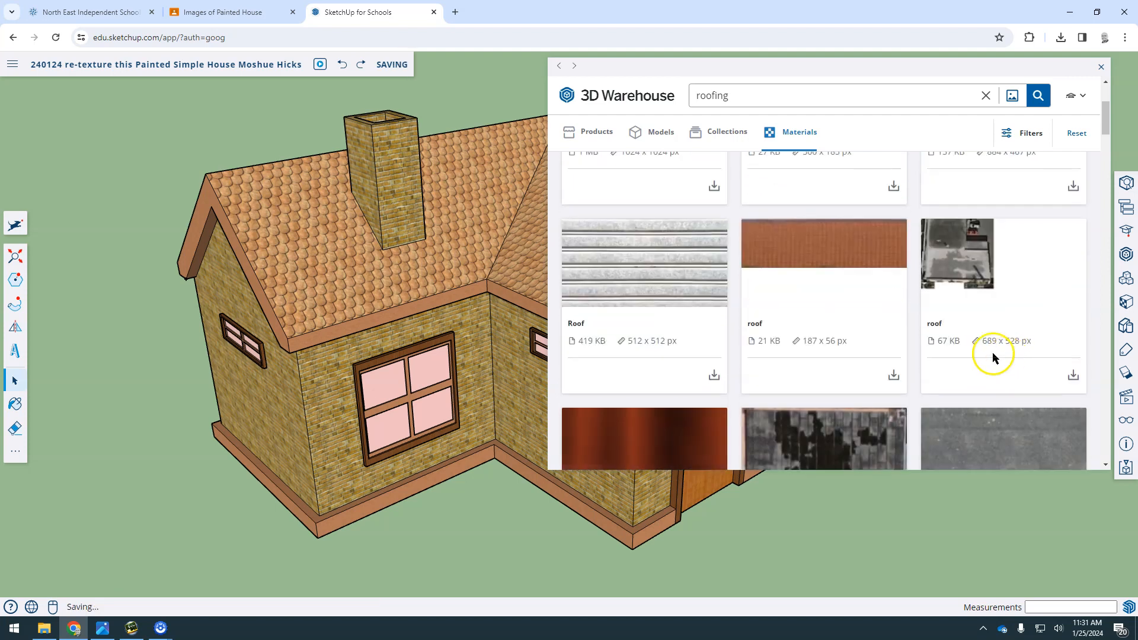
{"action": "scroll", "coordinate": [605, 246], "scroll_direction": "down", "scroll_amount": 4}
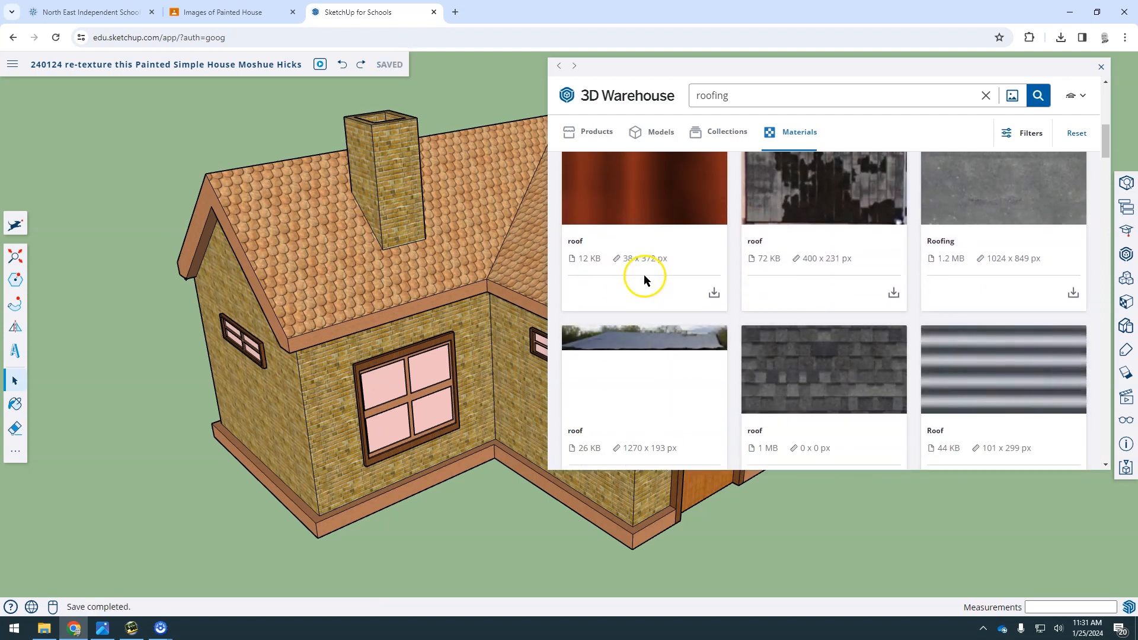
{"action": "scroll", "coordinate": [645, 276], "scroll_direction": "down", "scroll_amount": 8}
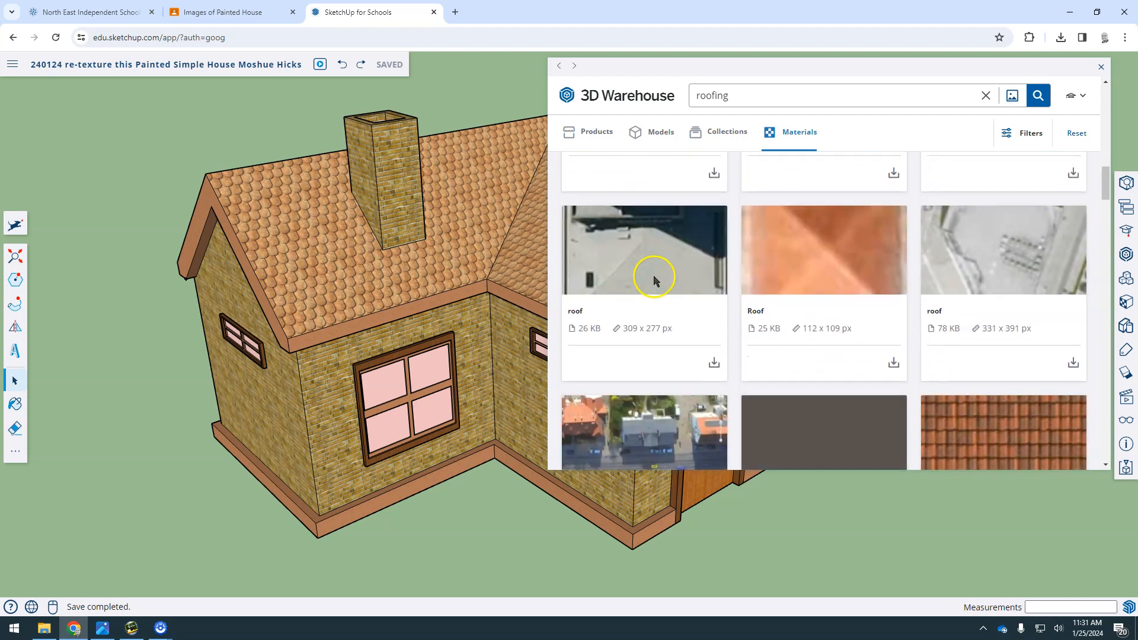
{"action": "scroll", "coordinate": [652, 282], "scroll_direction": "down", "scroll_amount": 3}
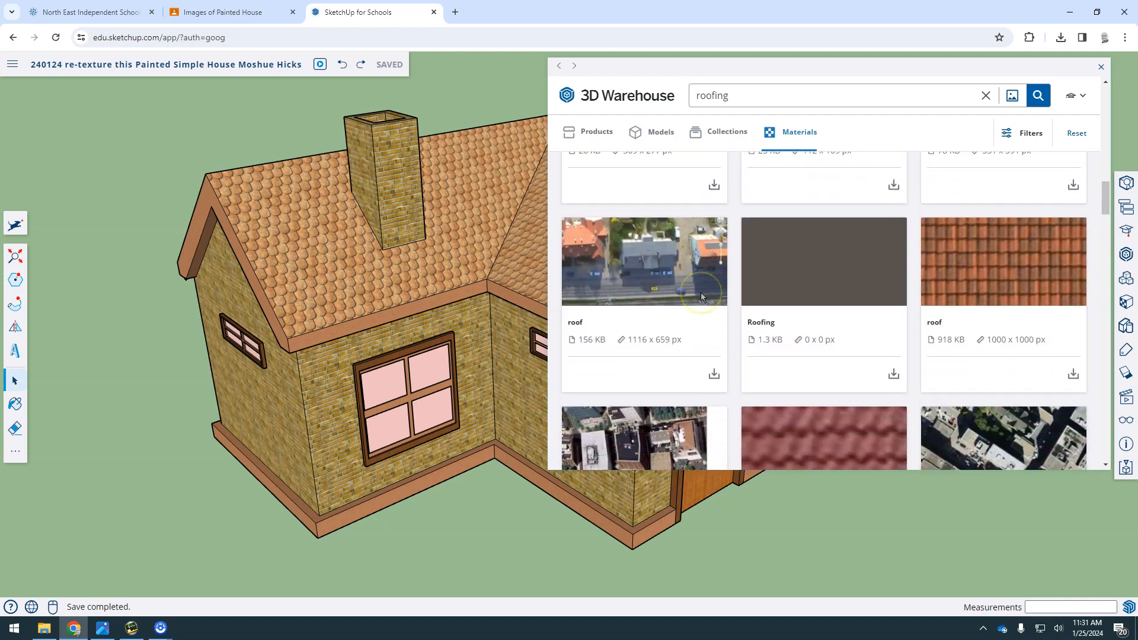
{"action": "left_click", "coordinate": [1009, 287]}
{"action": "left_click", "coordinate": [1022, 280]}
{"action": "scroll", "coordinate": [986, 295], "scroll_direction": "down", "scroll_amount": 6}
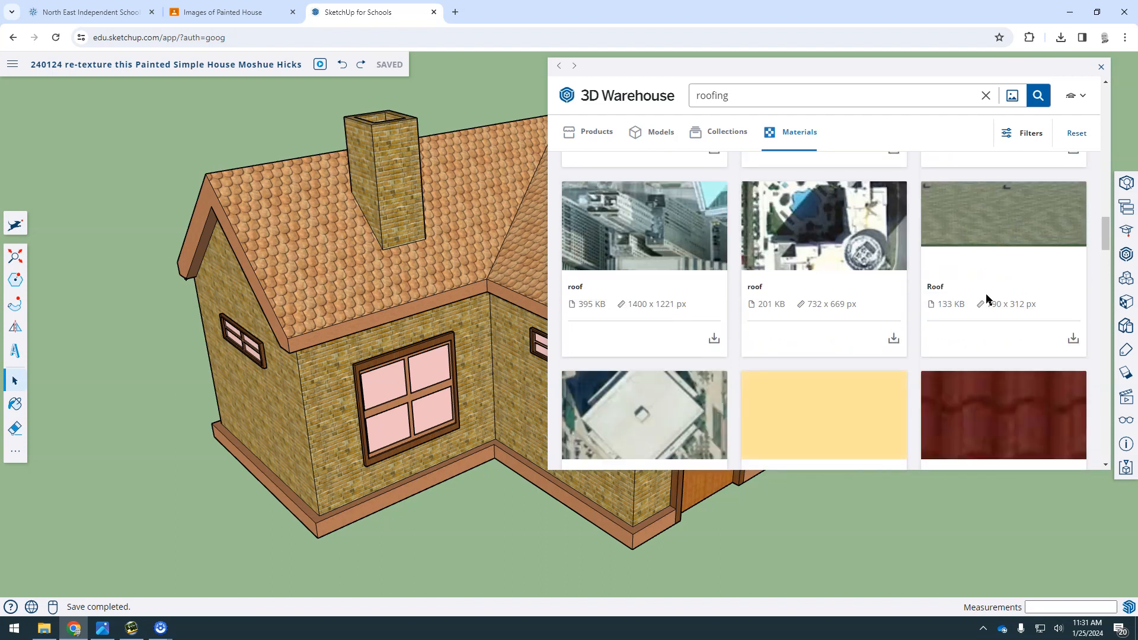
{"action": "scroll", "coordinate": [985, 295], "scroll_direction": "down", "scroll_amount": 3}
{"action": "scroll", "coordinate": [985, 297], "scroll_direction": "down", "scroll_amount": 2}
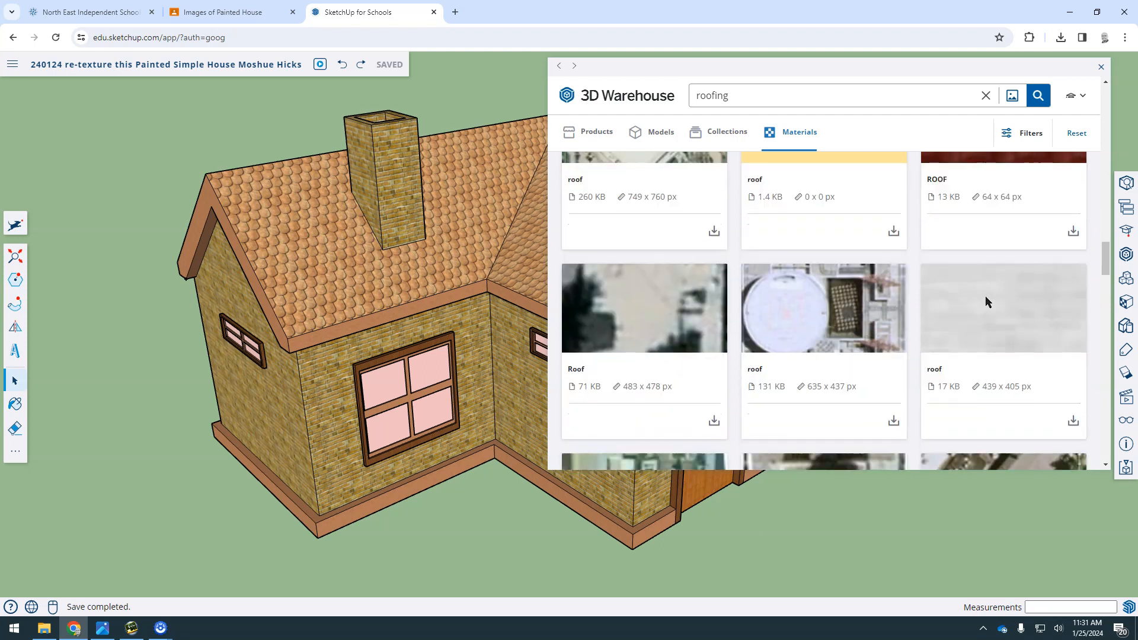
{"action": "scroll", "coordinate": [985, 297], "scroll_direction": "down", "scroll_amount": 2}
Step: Refine the materials search to "roofing seamless"
{"action": "left_click", "coordinate": [751, 97]}
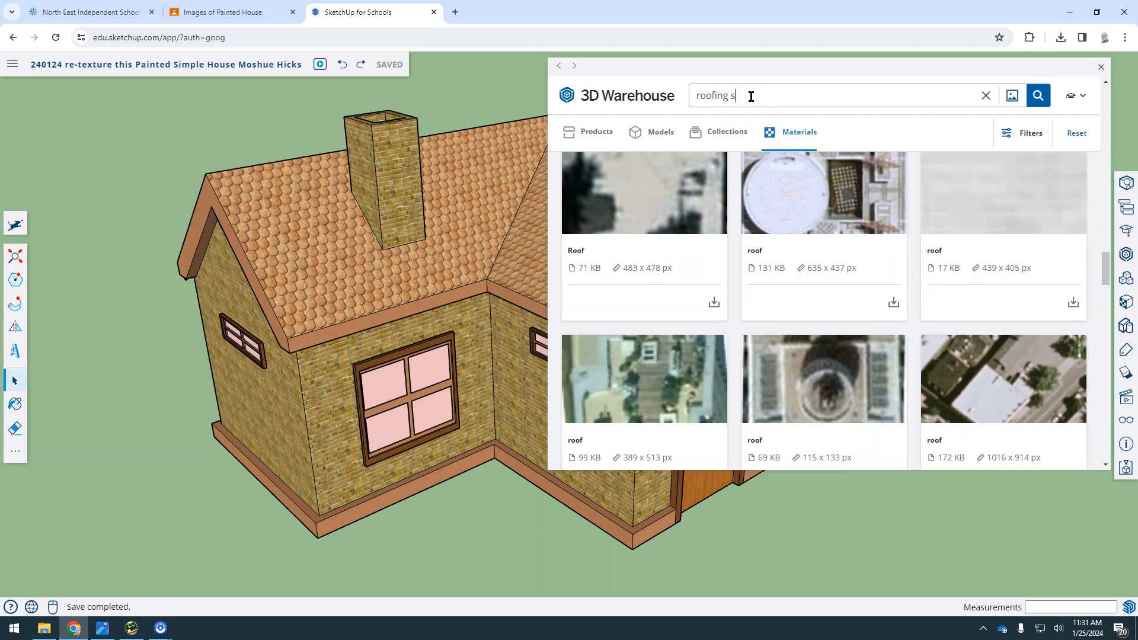
{"action": "type", "text": "seamless"}
{"action": "key", "text": "Return"}
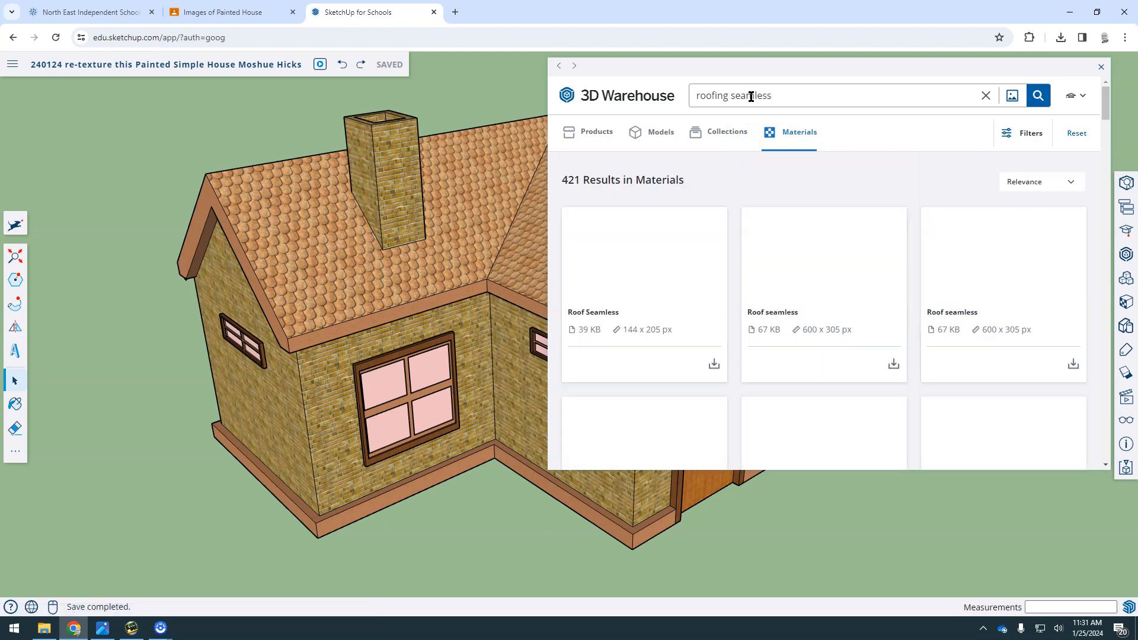
Step: Find the "189_clay roof texture seamless" material among the results and download it into the model
{"action": "scroll", "coordinate": [824, 284], "scroll_direction": "down", "scroll_amount": 3}
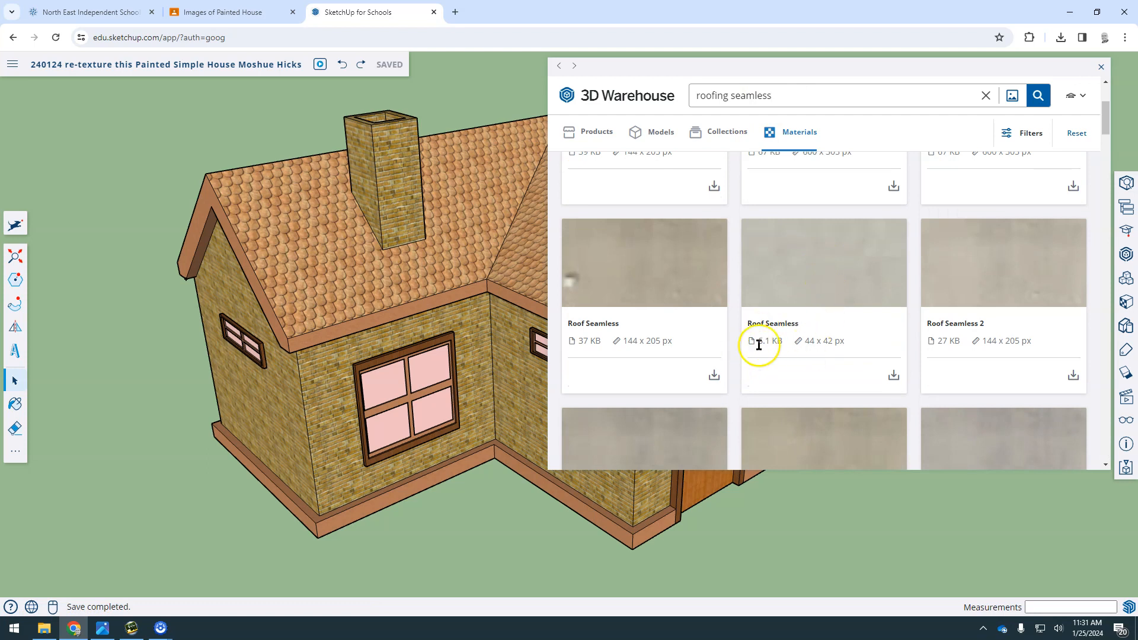
{"action": "scroll", "coordinate": [795, 353], "scroll_direction": "down", "scroll_amount": 5}
{"action": "scroll", "coordinate": [800, 348], "scroll_direction": "down", "scroll_amount": 5}
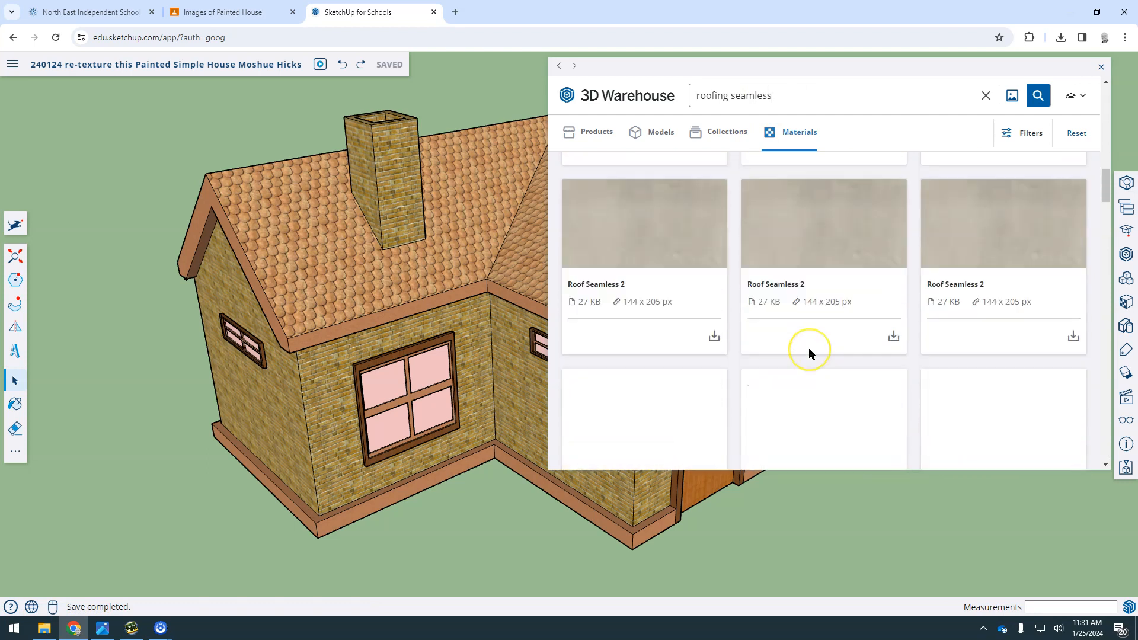
{"action": "scroll", "coordinate": [821, 357], "scroll_direction": "down", "scroll_amount": 2}
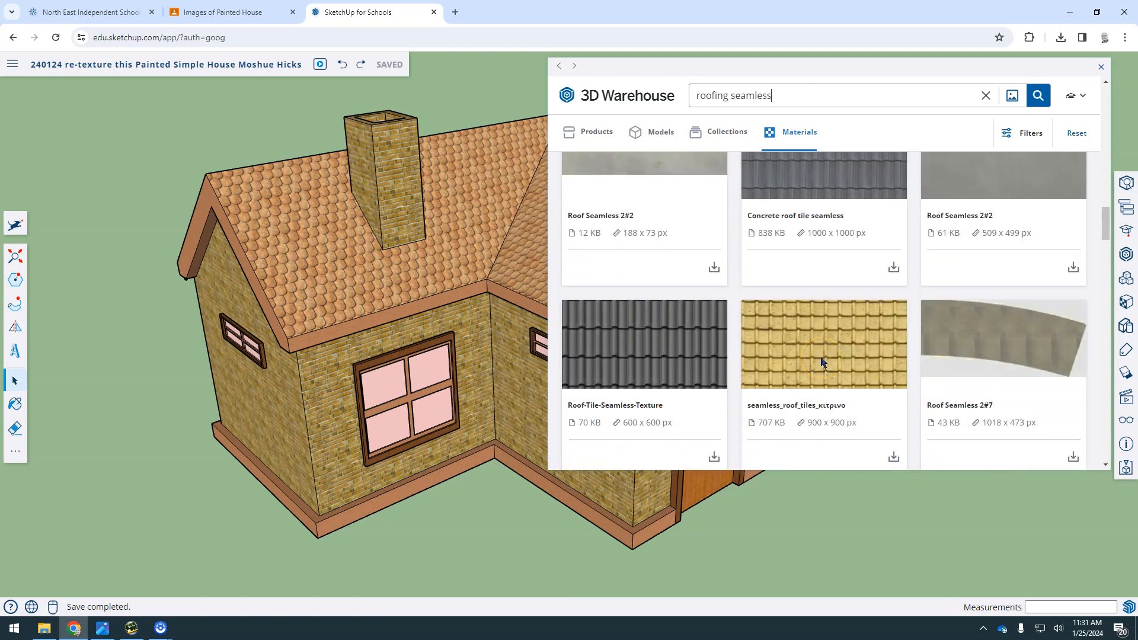
{"action": "scroll", "coordinate": [821, 358], "scroll_direction": "down", "scroll_amount": 1}
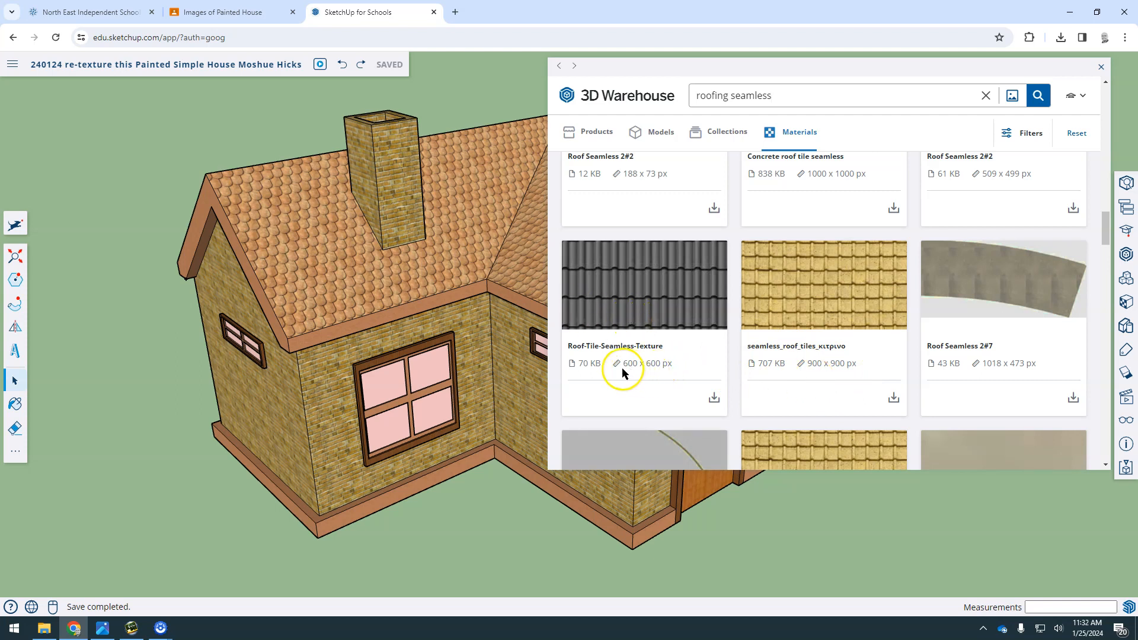
{"action": "scroll", "coordinate": [812, 368], "scroll_direction": "down", "scroll_amount": 4}
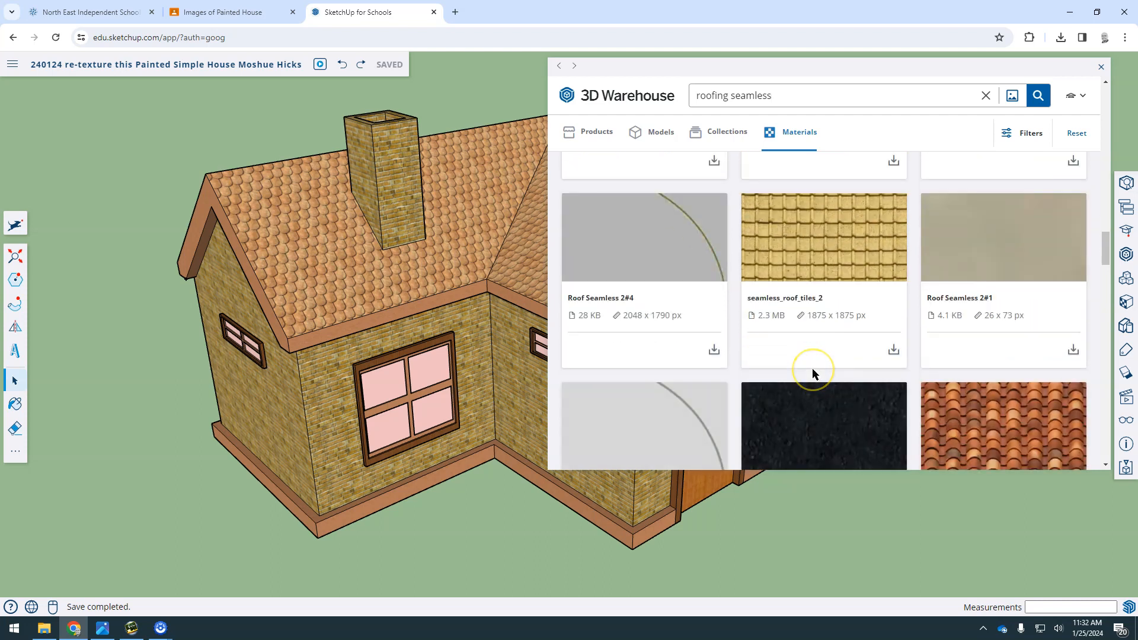
{"action": "scroll", "coordinate": [812, 368], "scroll_direction": "down", "scroll_amount": 3}
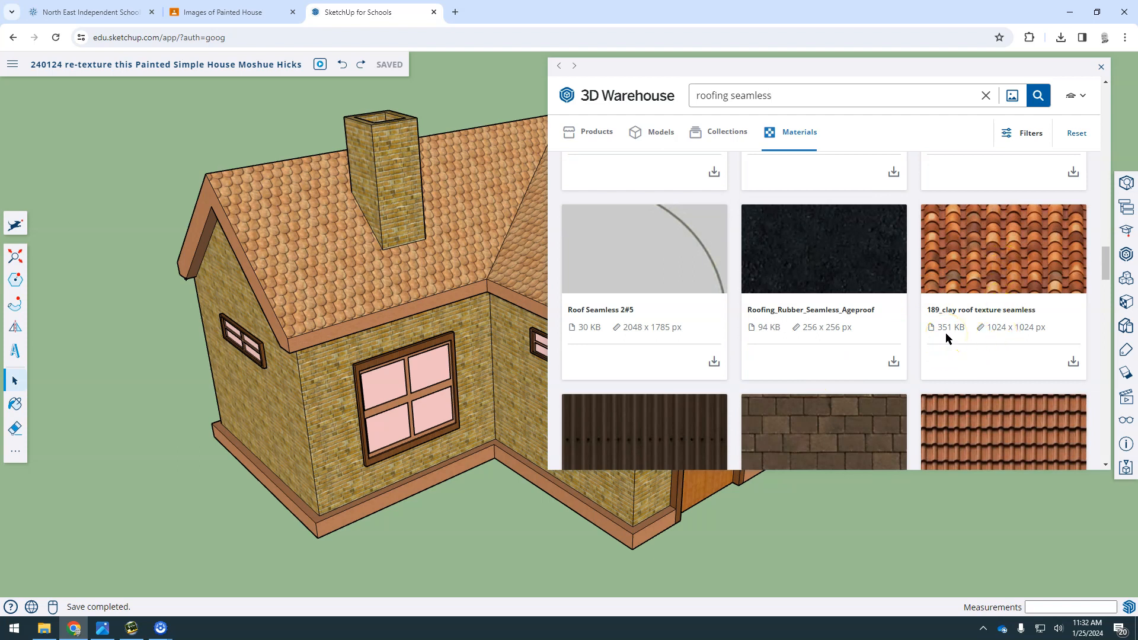
{"action": "left_click", "coordinate": [1074, 364]}
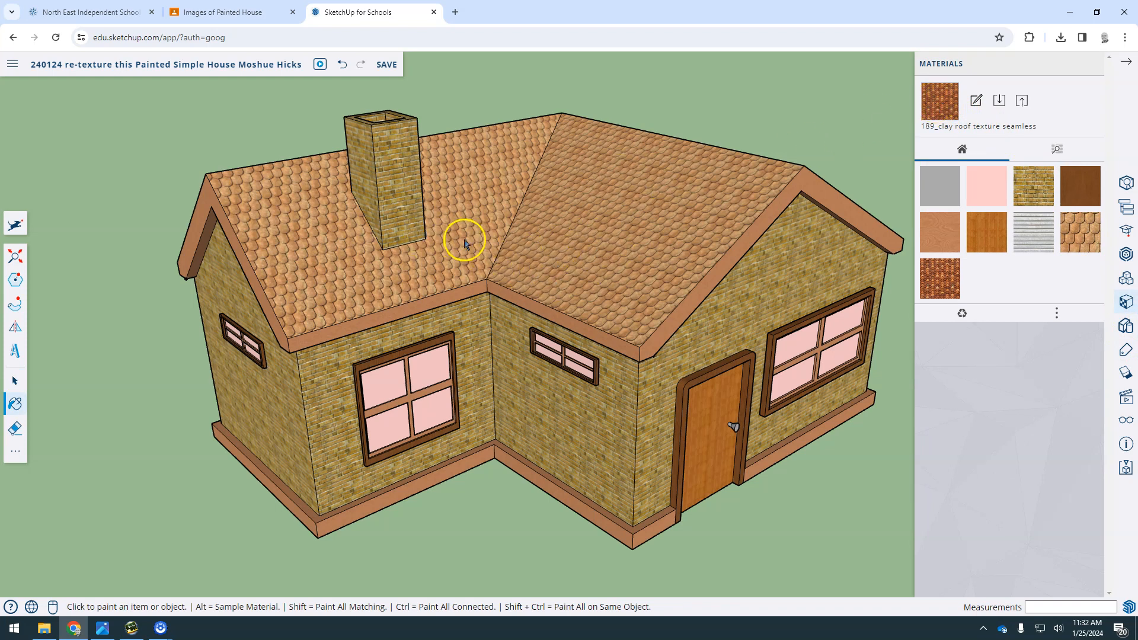
Step: Paint all matching roof faces of the house with the 189_clay roof texture seamless material and inspect the tiling up close
{"action": "left_click", "coordinate": [587, 255], "text": "shift"}
{"action": "scroll", "coordinate": [588, 282], "scroll_direction": "up", "scroll_amount": 5}
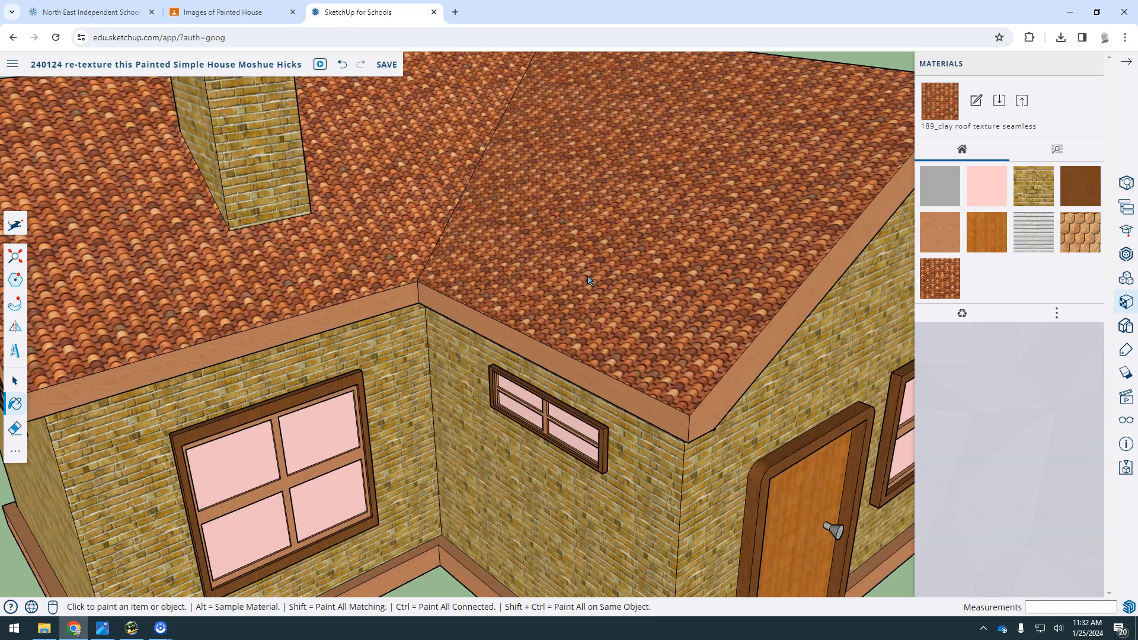
{"action": "mouse_move", "coordinate": [617, 290]}
{"action": "middle_mouse_down"}
{"action": "mouse_move", "coordinate": [615, 275]}
{"action": "mouse_move", "coordinate": [723, 293]}
{"action": "mouse_move", "coordinate": [723, 317]}
{"action": "middle_mouse_up"}
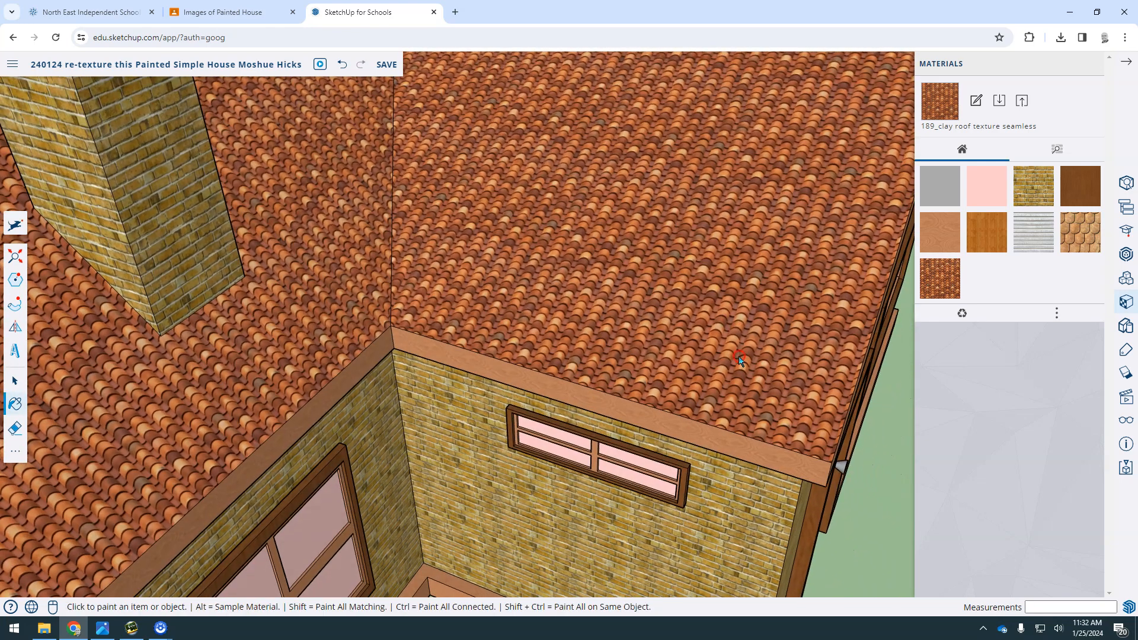
{"action": "scroll", "coordinate": [722, 322], "scroll_direction": "up", "scroll_amount": 5}
{"action": "middle_click_drag", "start_coordinate": [707, 325], "coordinate": [579, 300]}
{"action": "scroll", "coordinate": [506, 247], "scroll_direction": "down", "scroll_amount": 3}
Step: Set the width of the 189_clay roof texture seamless material to 6' and check the larger tiles on the roof
{"action": "key", "text": "b"}
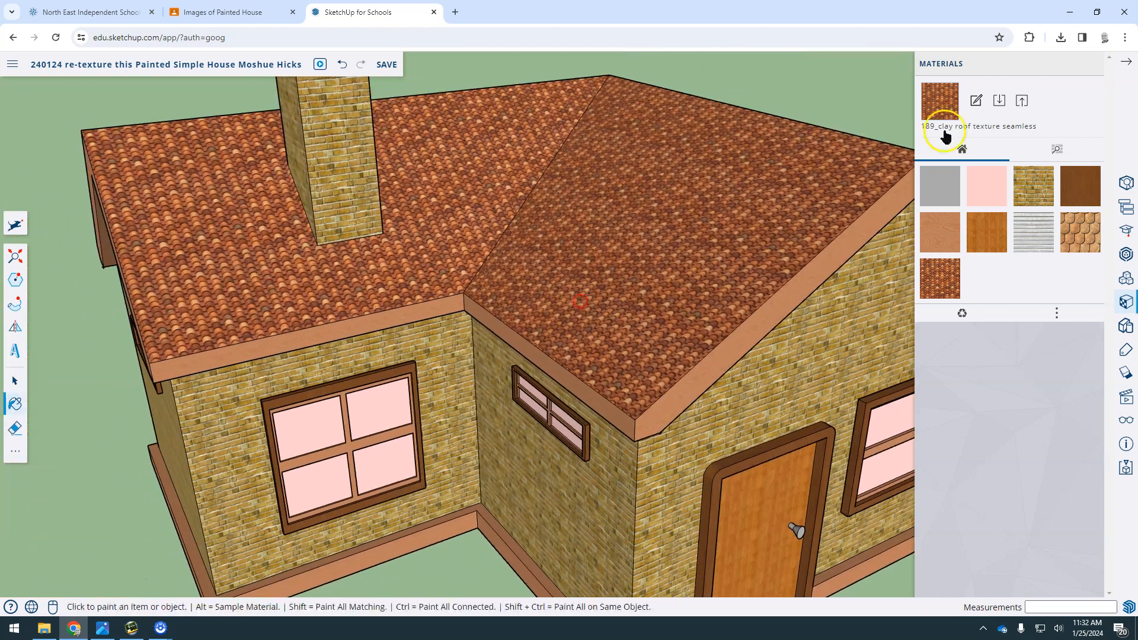
{"action": "left_click", "coordinate": [976, 100]}
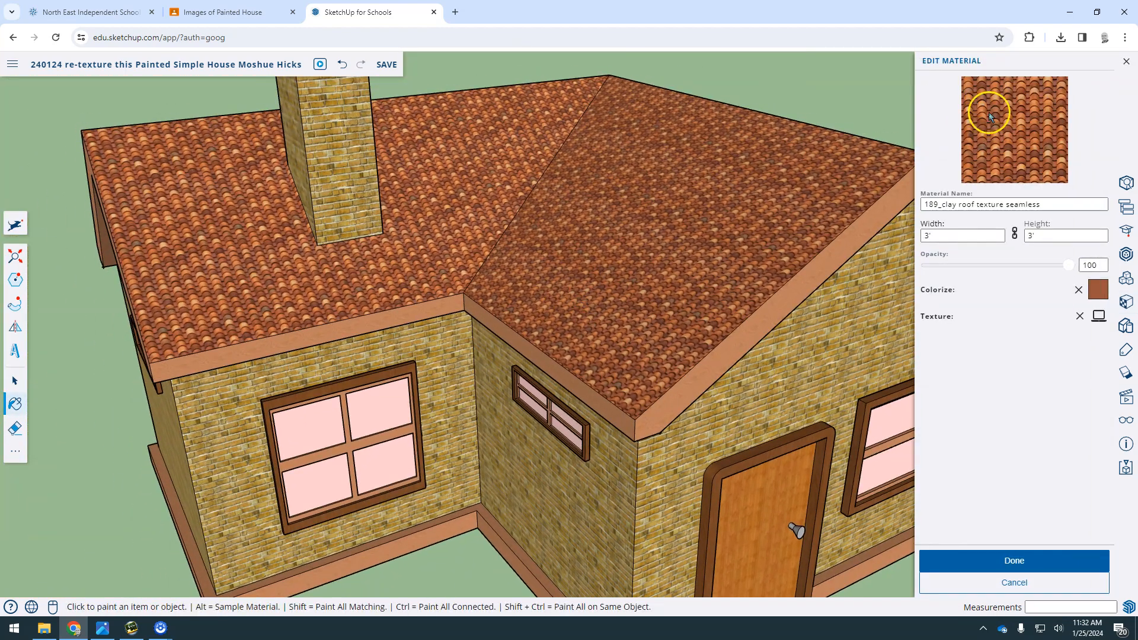
{"action": "double_click", "coordinate": [946, 236]}
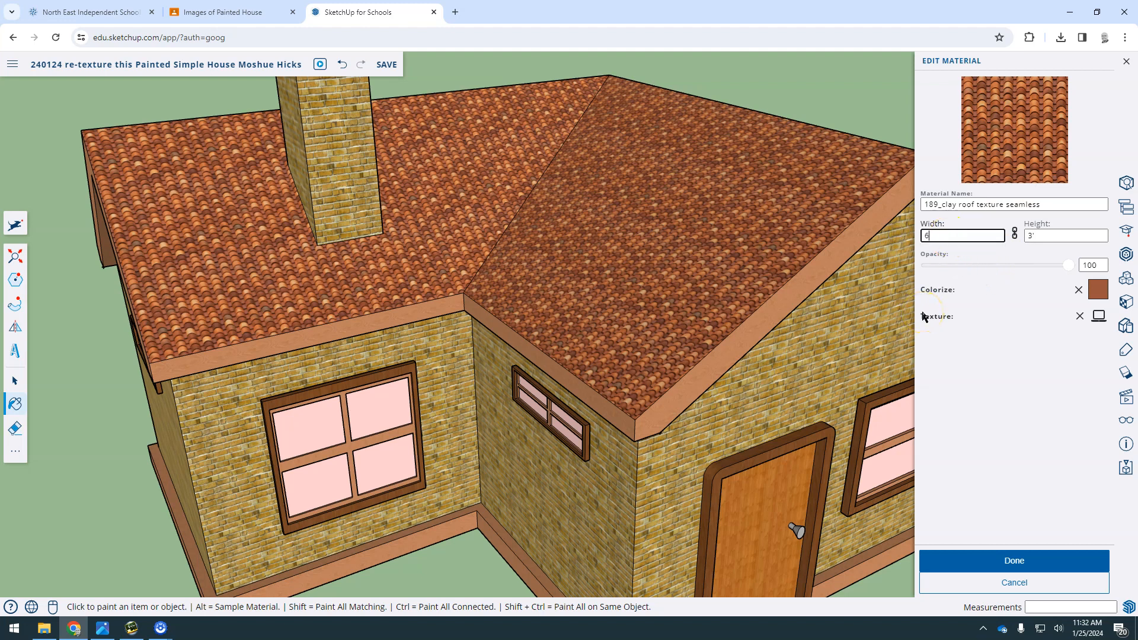
{"action": "type", "text": "6"}
{"action": "key", "text": "Return"}
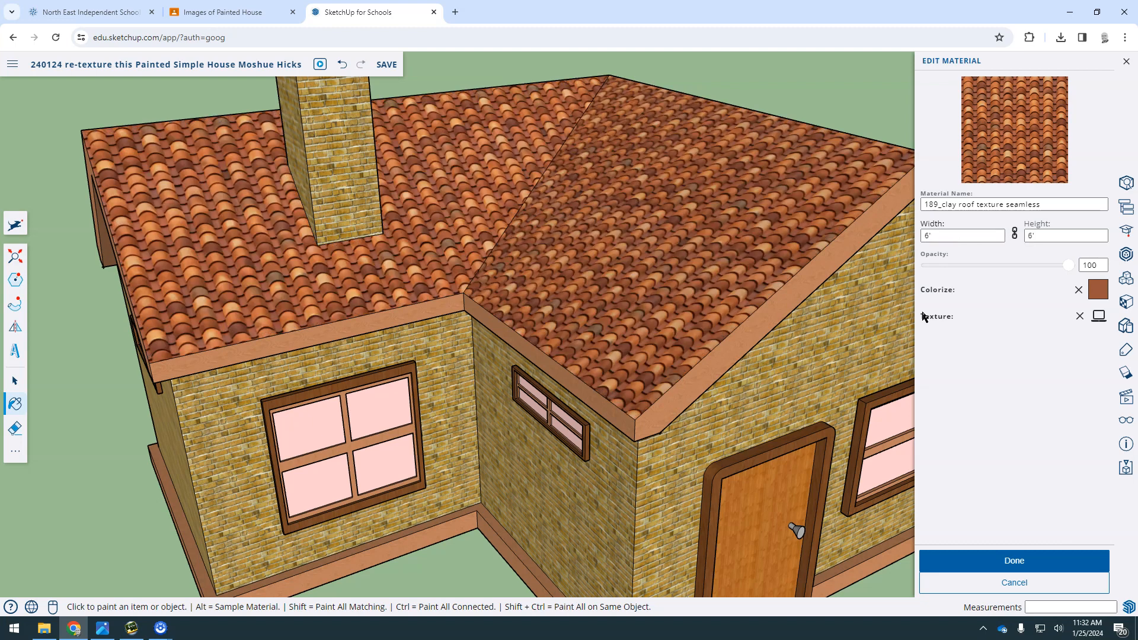
{"action": "middle_click_drag", "start_coordinate": [592, 338], "coordinate": [598, 367]}
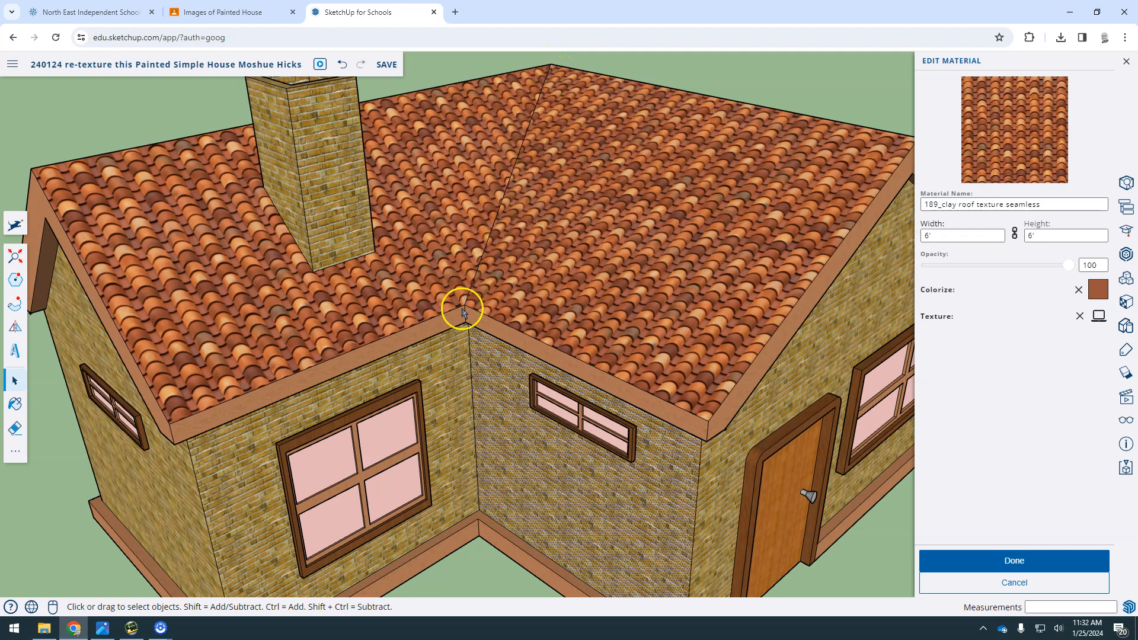
{"action": "scroll", "coordinate": [646, 352], "scroll_direction": "up", "scroll_amount": 10}
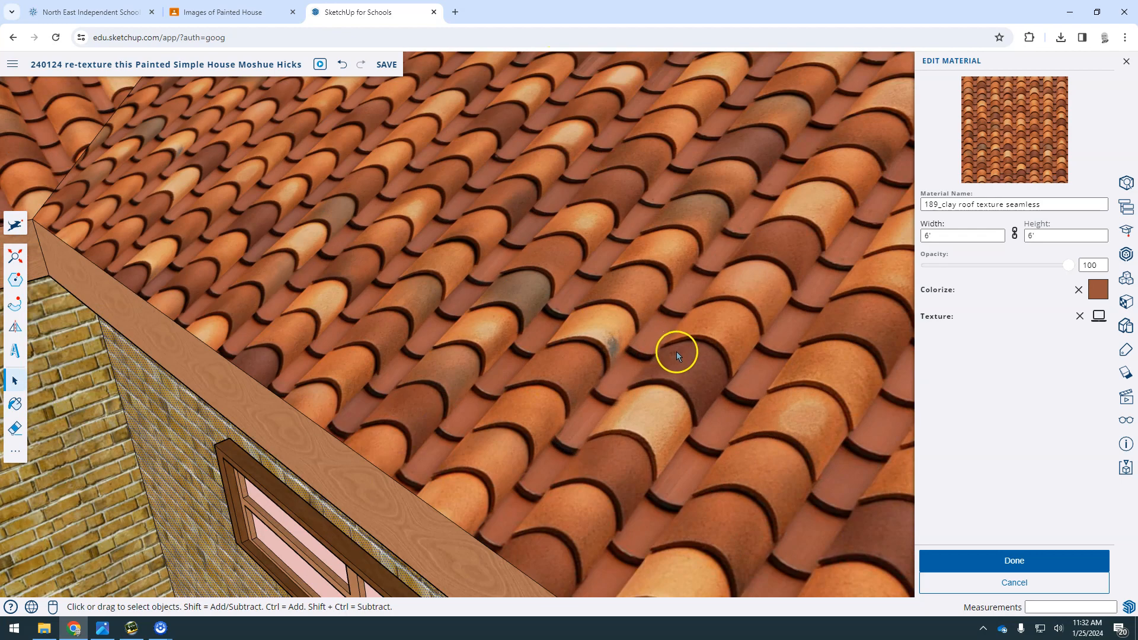
{"action": "middle_click_drag", "start_coordinate": [663, 319], "coordinate": [650, 357]}
Step: Bring the brick walls into view and search the 3D Warehouse materials for "seamless brick"
{"action": "scroll", "coordinate": [650, 356], "scroll_direction": "down", "scroll_amount": 3}
{"action": "middle_click_drag", "start_coordinate": [670, 430], "coordinate": [529, 300]}
{"action": "scroll", "coordinate": [530, 300], "scroll_direction": "down", "scroll_amount": 2}
{"action": "middle_click_drag", "start_coordinate": [542, 374], "coordinate": [541, 266], "text": "shift"}
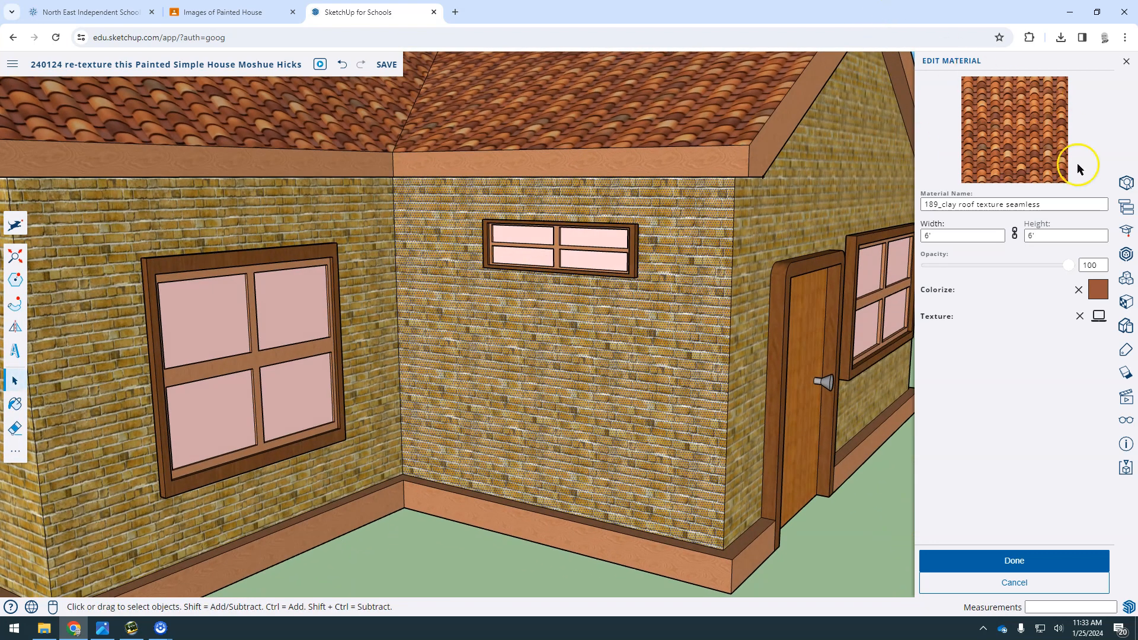
{"action": "left_click", "coordinate": [1126, 255]}
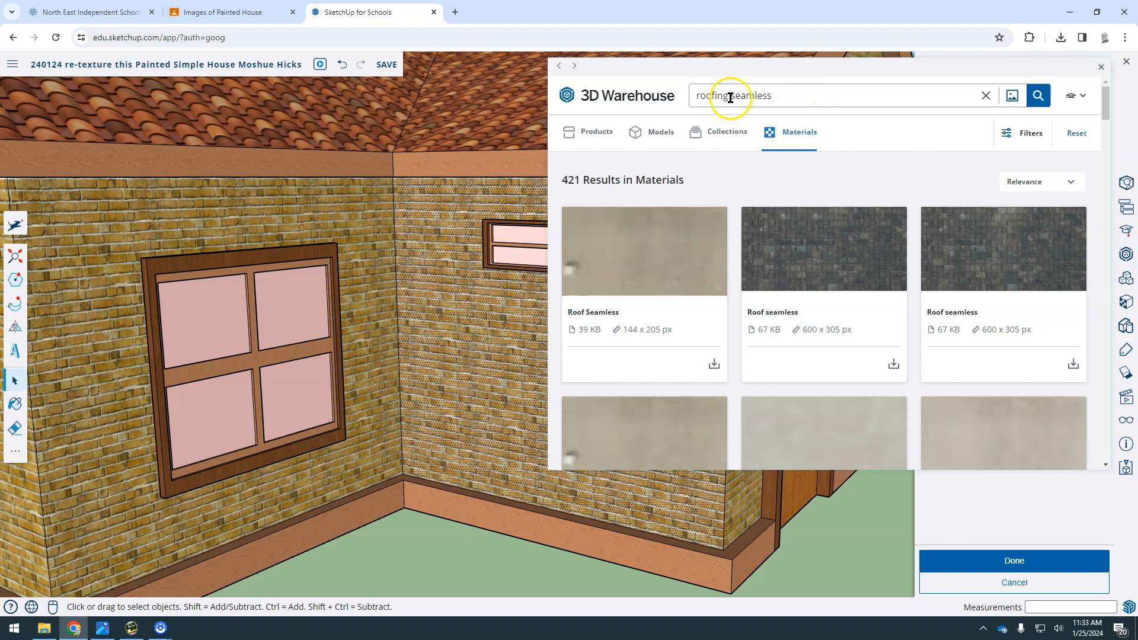
{"action": "left_click_drag", "start_coordinate": [730, 98], "coordinate": [668, 97]}
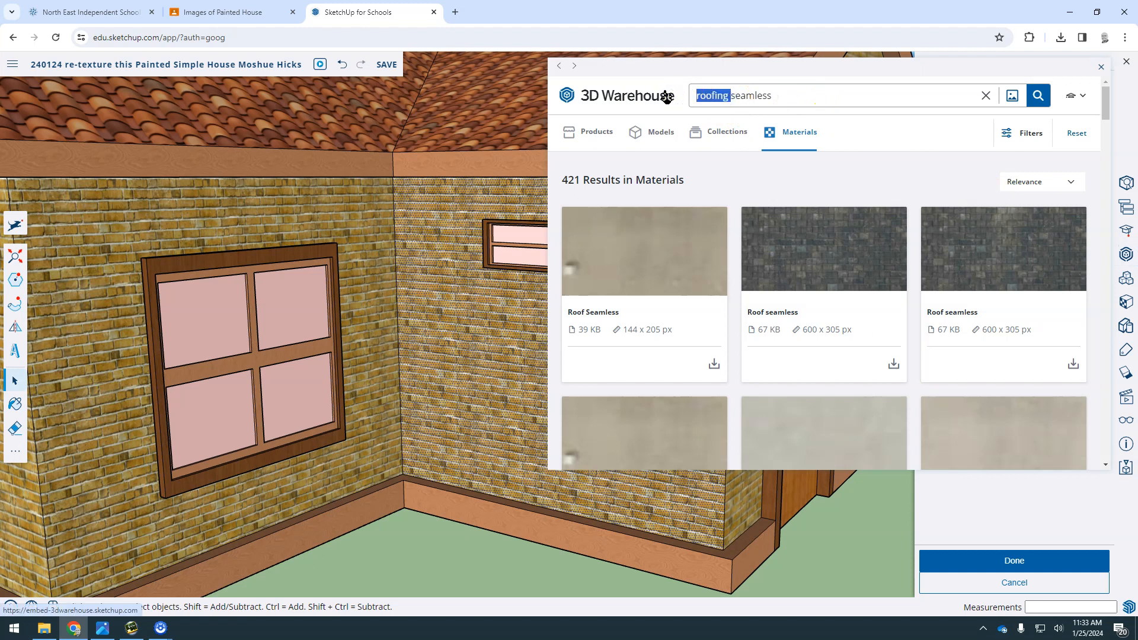
{"action": "key", "text": "BackSpace"}
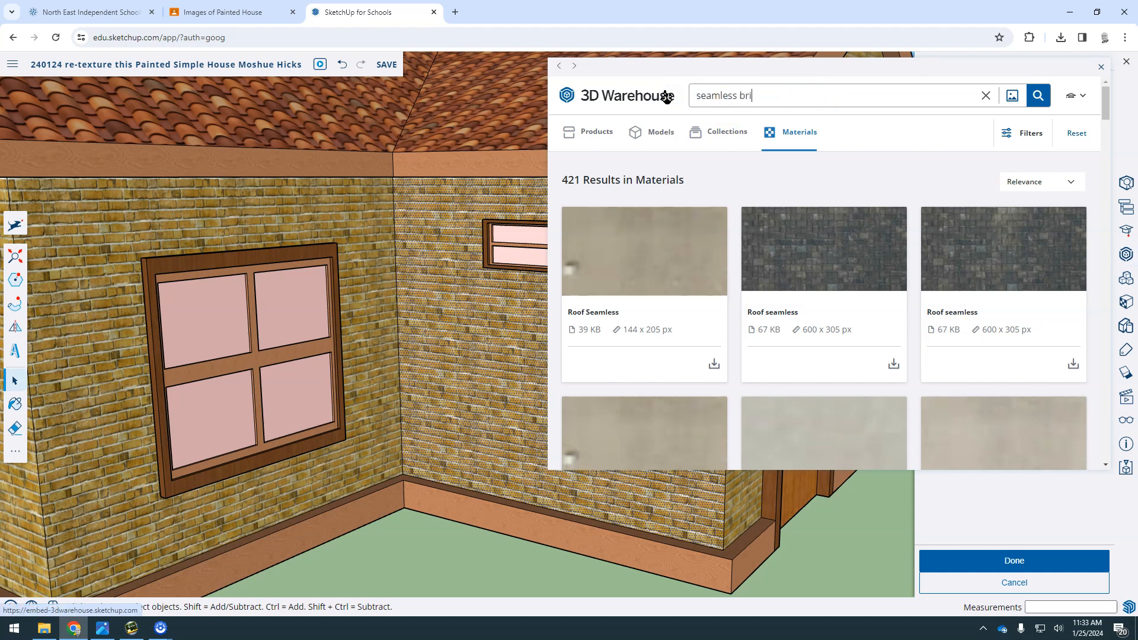
{"action": "key", "text": "Return"}
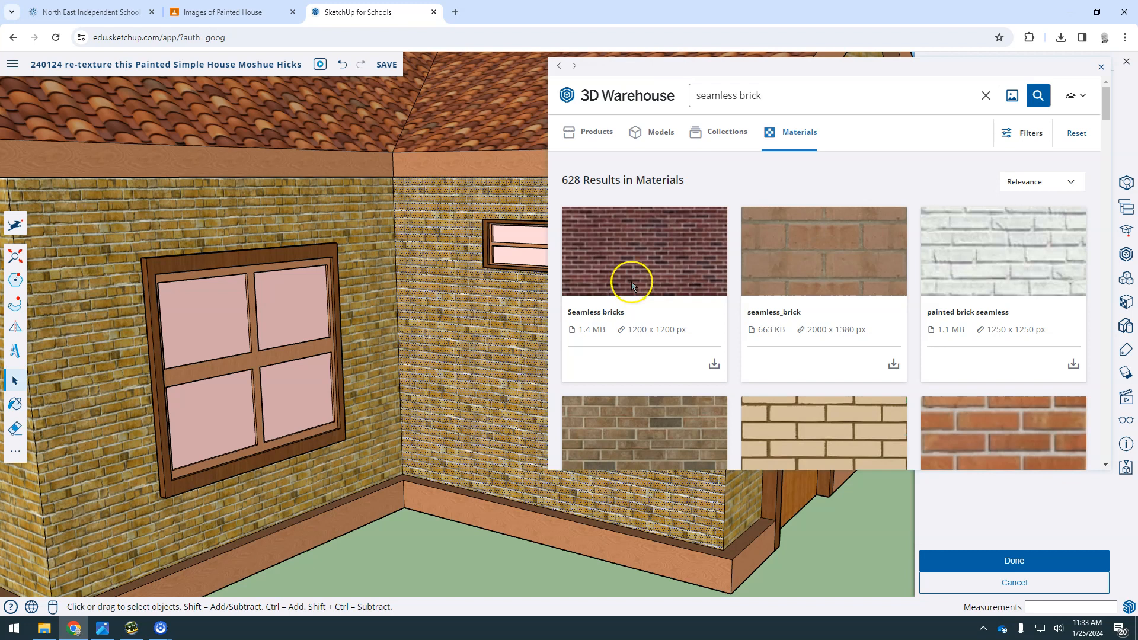
Step: Find the Seamless-Brick-Texture material among the results and download it into the model
{"action": "scroll", "coordinate": [632, 283], "scroll_direction": "down", "scroll_amount": 1}
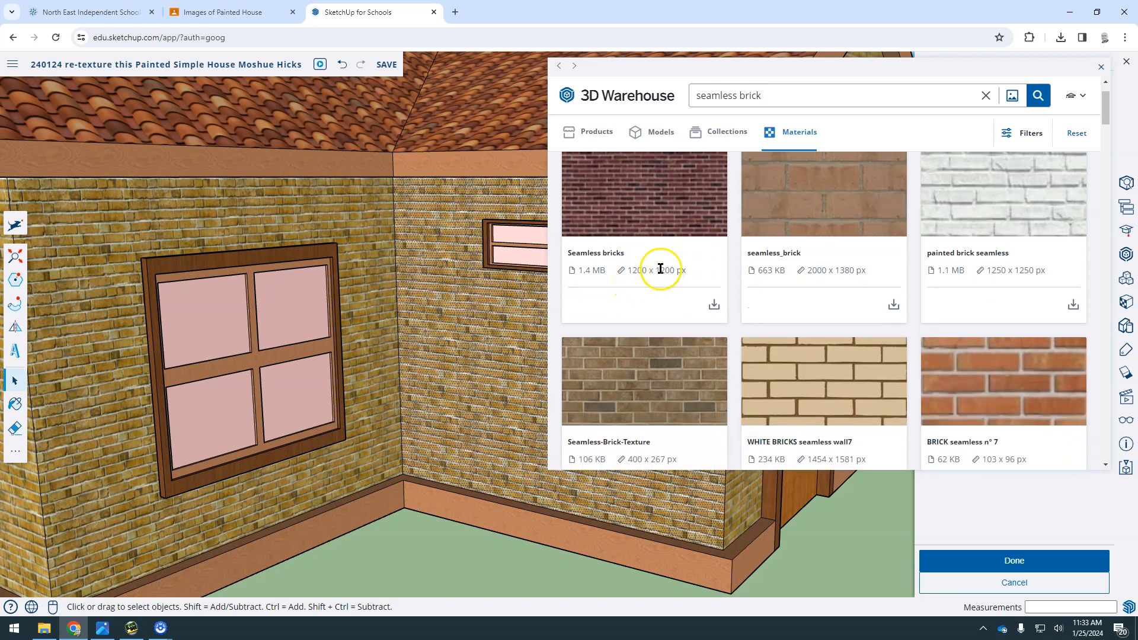
{"action": "scroll", "coordinate": [659, 266], "scroll_direction": "down", "scroll_amount": 3}
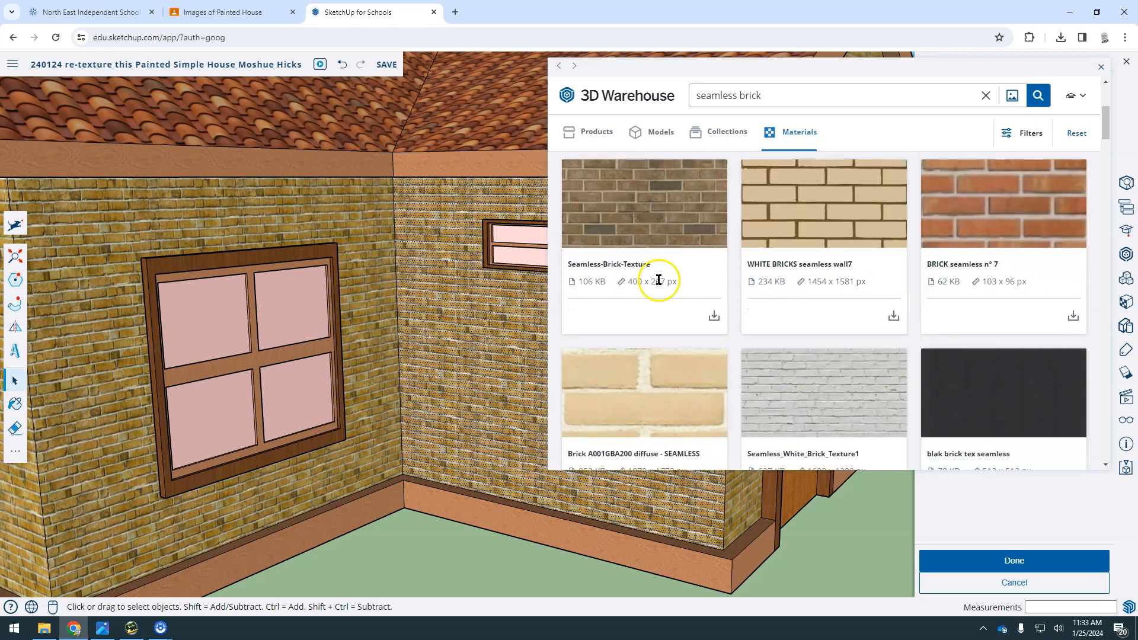
{"action": "left_click", "coordinate": [1125, 305]}
{"action": "left_click", "coordinate": [1117, 307]}
{"action": "left_click", "coordinate": [714, 315]}
{"action": "left_click", "coordinate": [565, 364]}
Step: Paint all matching wall faces of the house with the Seamless-Brick-Texture material
{"action": "key", "text": "b"}
{"action": "key", "text": "shift"}
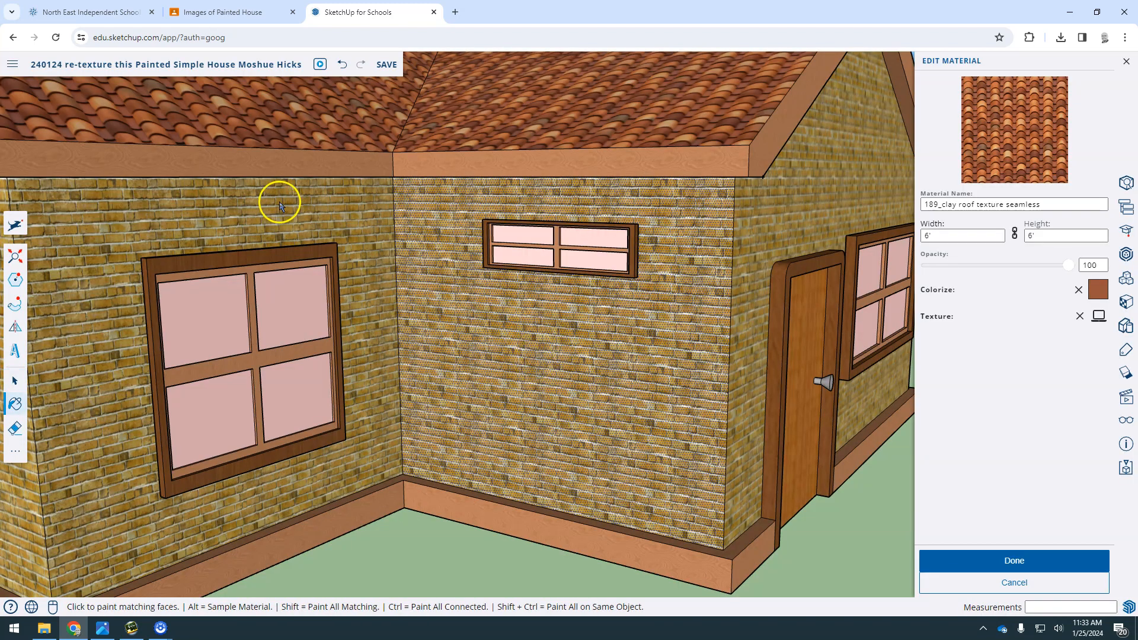
{"action": "key", "text": "shift"}
{"action": "left_click", "coordinate": [308, 191], "text": "shift"}
{"action": "key", "text": "space"}
Step: Examine the scale, sharpness and tiling of the new brick texture on the walls around the door
{"action": "scroll", "coordinate": [361, 356], "scroll_direction": "up", "scroll_amount": 5}
{"action": "middle_click_drag", "start_coordinate": [503, 402], "coordinate": [304, 375]}
{"action": "scroll", "coordinate": [319, 372], "scroll_direction": "down", "scroll_amount": 6}
{"action": "scroll", "coordinate": [459, 382], "scroll_direction": "up", "scroll_amount": 5}
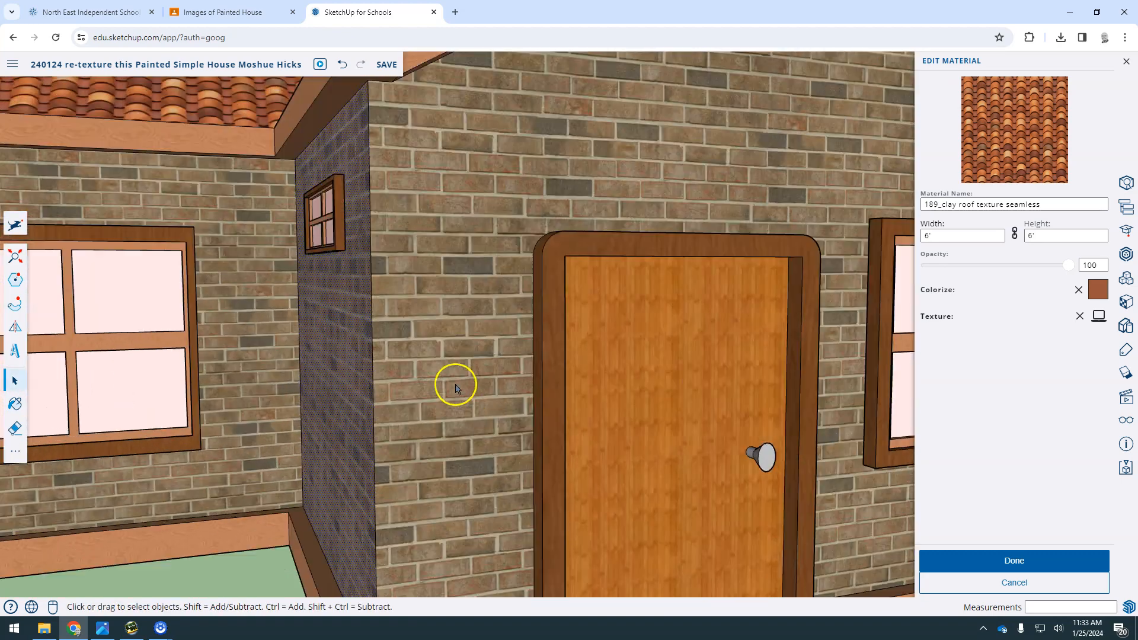
{"action": "scroll", "coordinate": [460, 378], "scroll_direction": "down", "scroll_amount": 3}
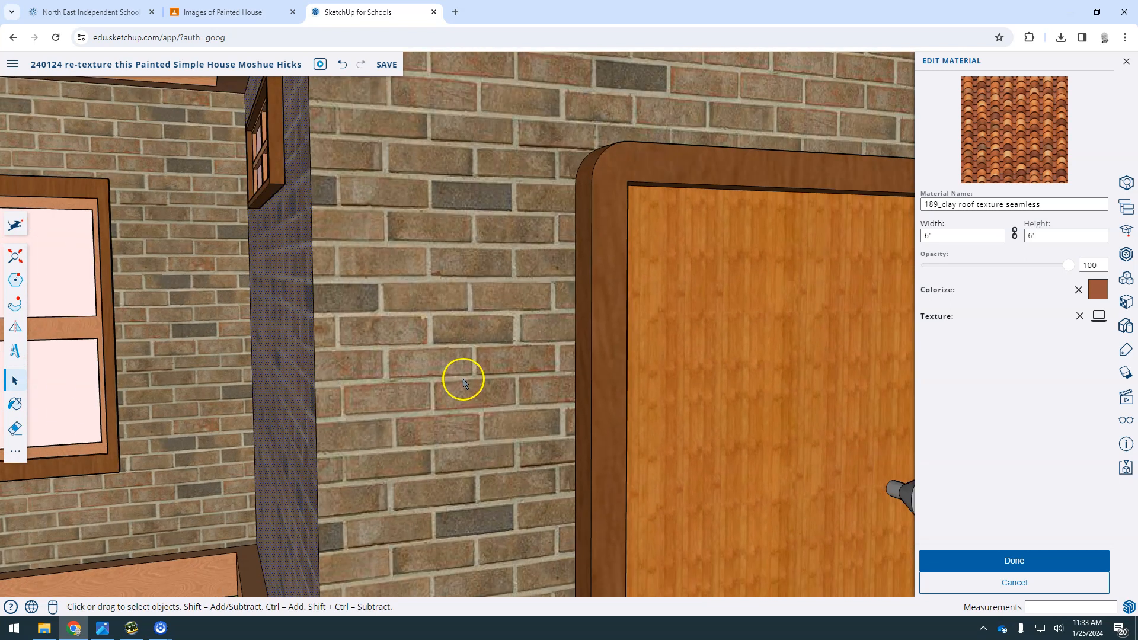
{"action": "scroll", "coordinate": [409, 379], "scroll_direction": "up", "scroll_amount": 8}
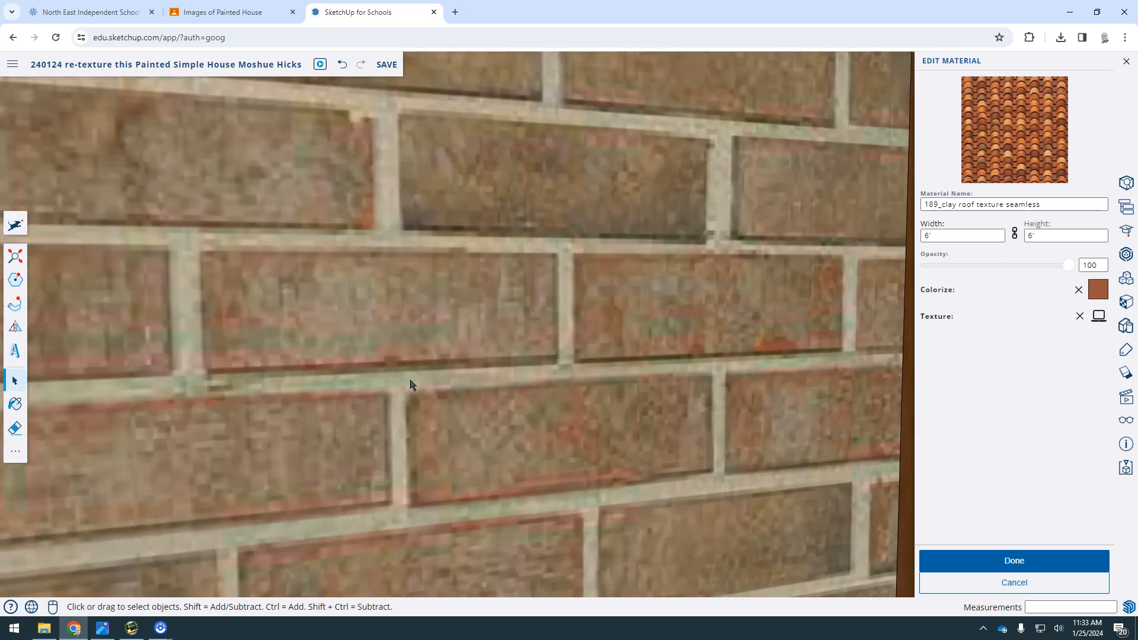
{"action": "scroll", "coordinate": [411, 381], "scroll_direction": "down", "scroll_amount": 6}
{"action": "middle_click_drag", "start_coordinate": [356, 388], "coordinate": [451, 396]}
{"action": "middle_click_drag", "start_coordinate": [319, 380], "coordinate": [544, 362]}
{"action": "scroll", "coordinate": [540, 368], "scroll_direction": "down", "scroll_amount": 3}
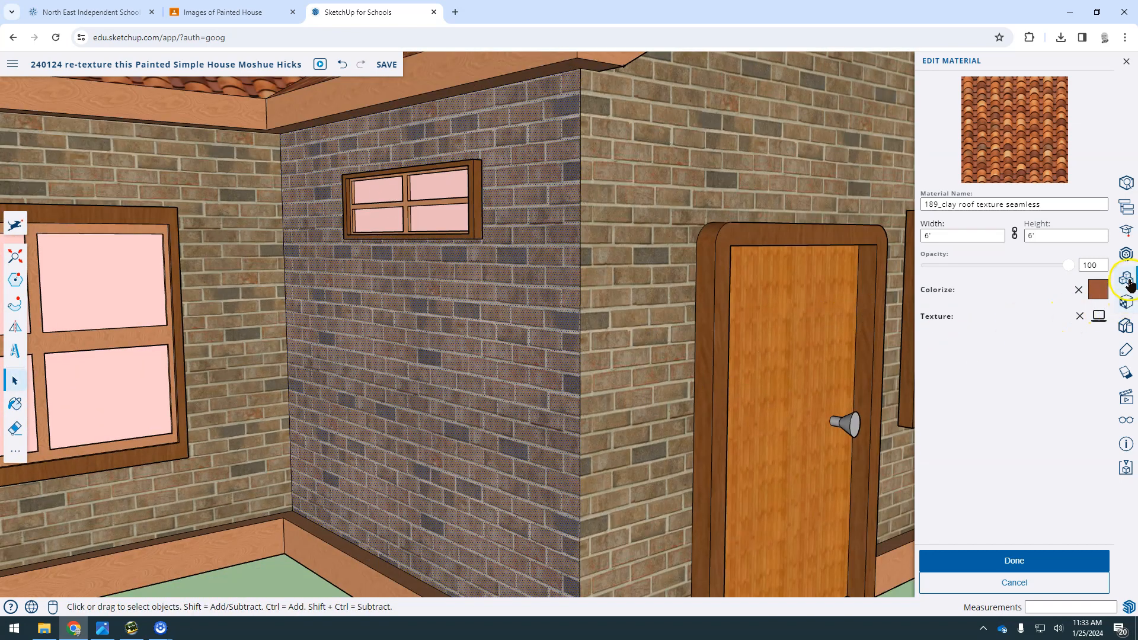
Step: Find and download the special-bricks-textures-seamless material from 3D Warehouse, and paint all matching wall faces with it
{"action": "left_click", "coordinate": [1126, 259]}
{"action": "scroll", "coordinate": [959, 364], "scroll_direction": "down", "scroll_amount": 8}
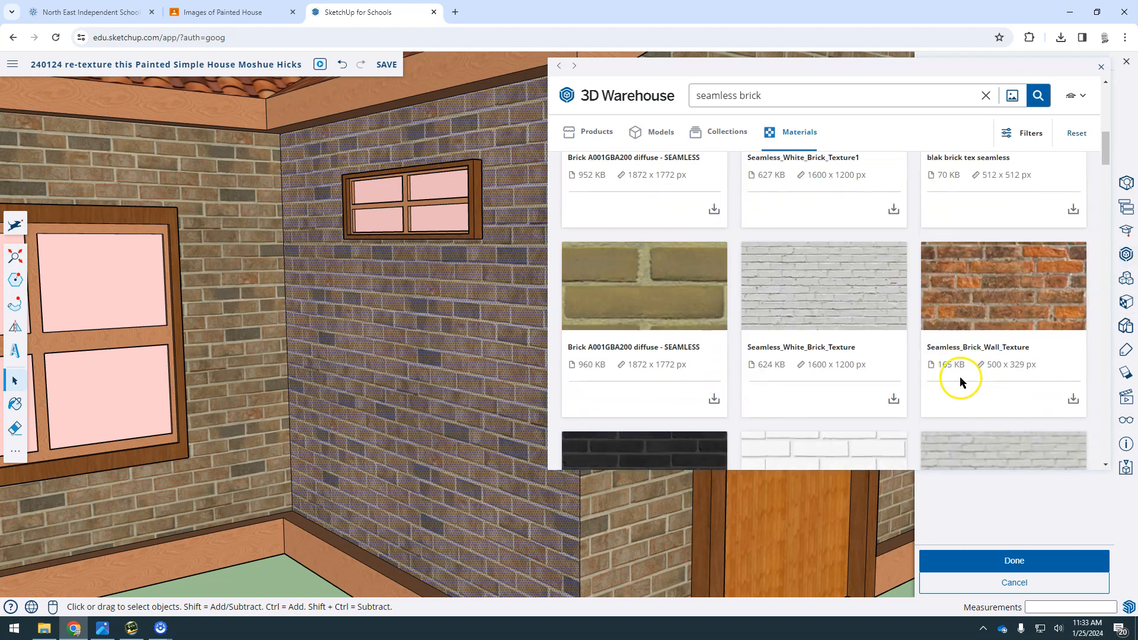
{"action": "scroll", "coordinate": [913, 373], "scroll_direction": "down", "scroll_amount": 2}
{"action": "scroll", "coordinate": [652, 306], "scroll_direction": "up", "scroll_amount": 2}
{"action": "scroll", "coordinate": [658, 314], "scroll_direction": "down", "scroll_amount": 4}
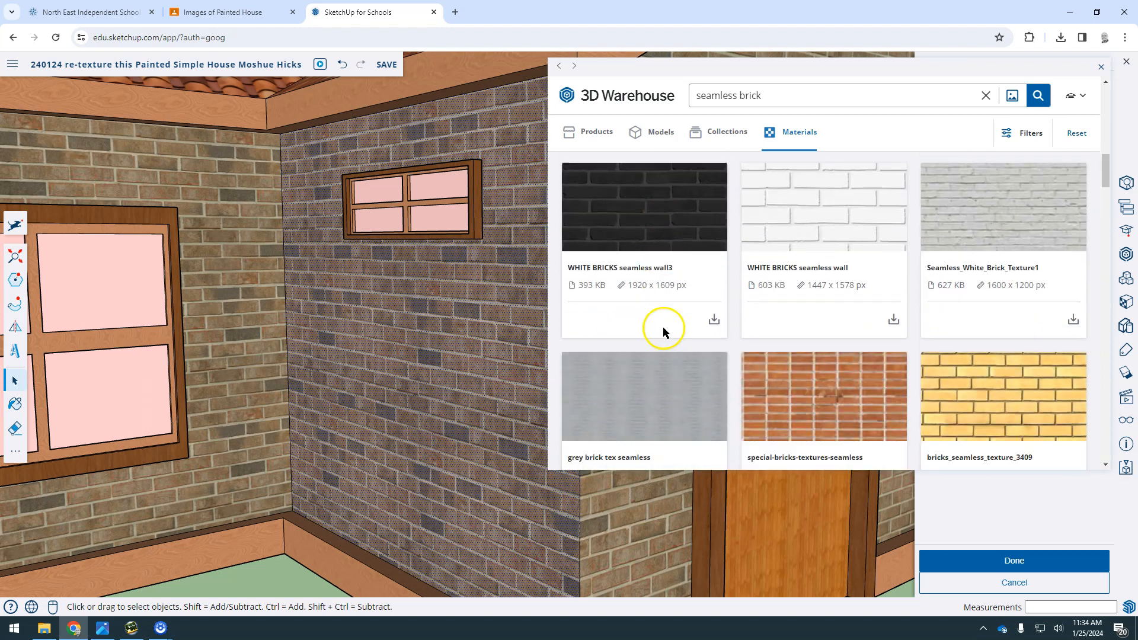
{"action": "scroll", "coordinate": [663, 329], "scroll_direction": "down", "scroll_amount": 3}
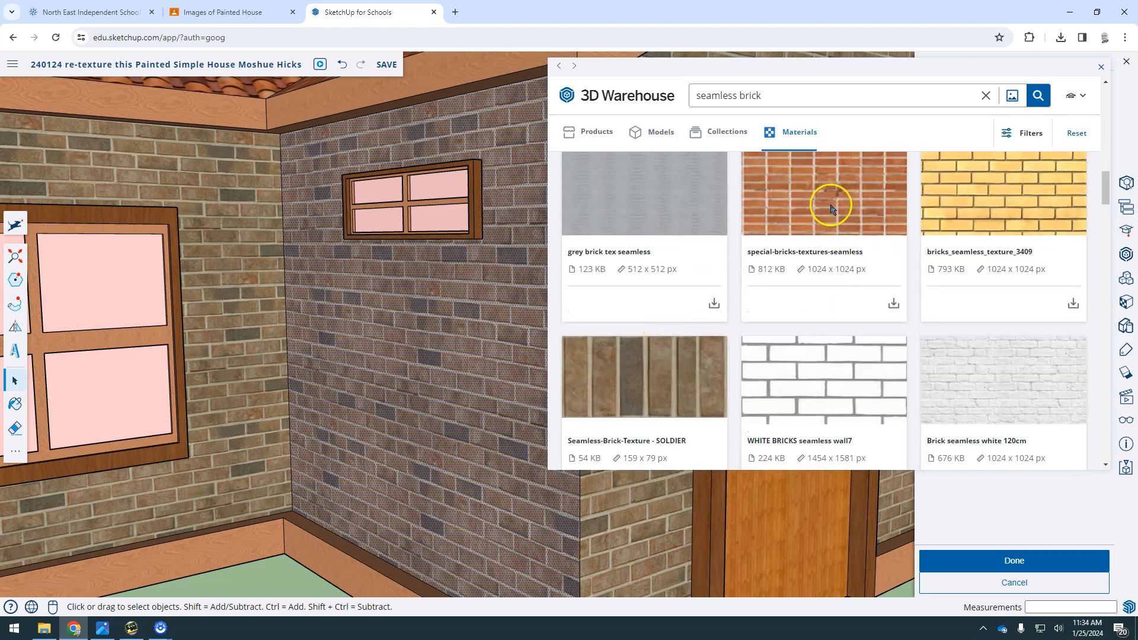
{"action": "scroll", "coordinate": [831, 214], "scroll_direction": "up", "scroll_amount": 1}
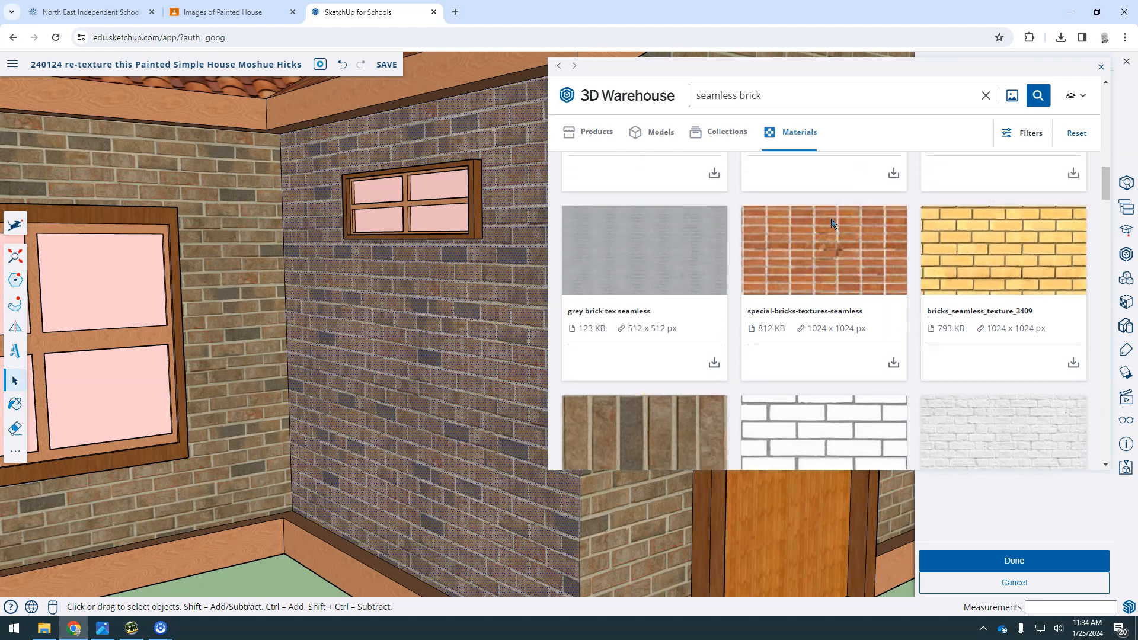
{"action": "left_click", "coordinate": [832, 276]}
{"action": "left_click", "coordinate": [894, 364]}
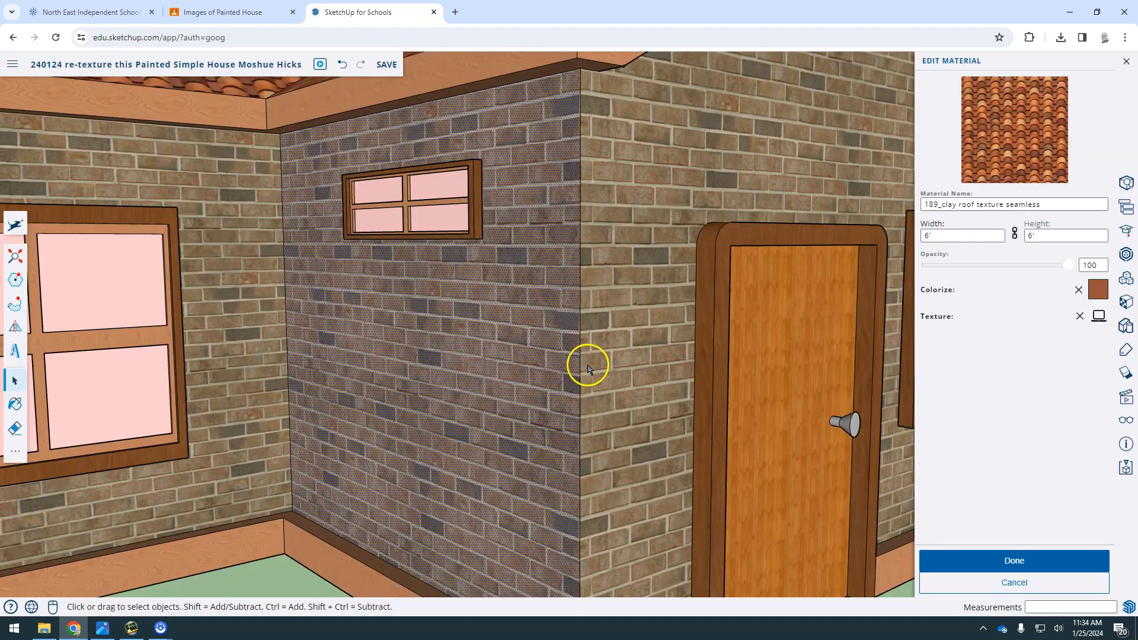
{"action": "key", "text": "b"}
{"action": "left_click", "coordinate": [616, 264], "text": "shift"}
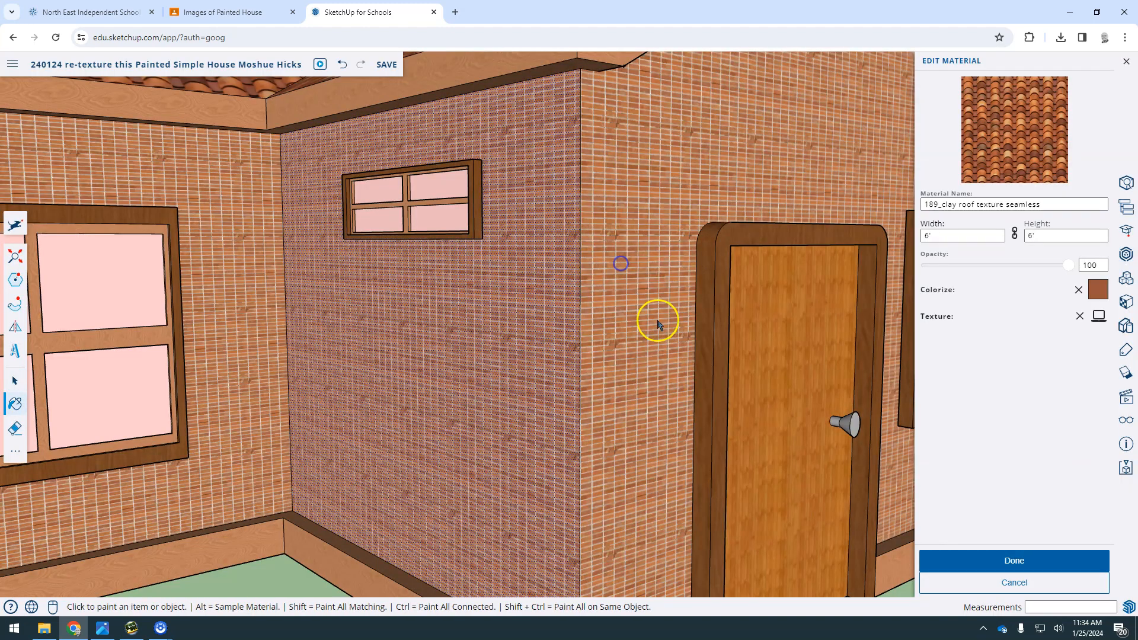
Step: Try a 12' width on the clay roof material, check it on the whole house, and undo the change
{"action": "left_click", "coordinate": [942, 234]}
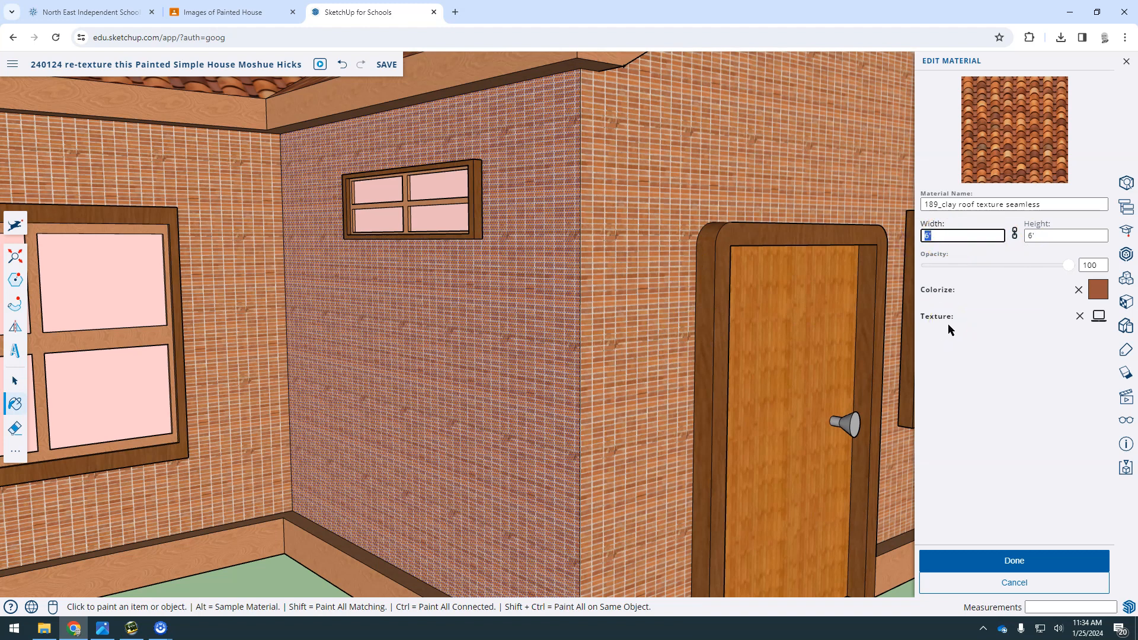
{"action": "type", "text": "12'"}
{"action": "key", "text": "Return"}
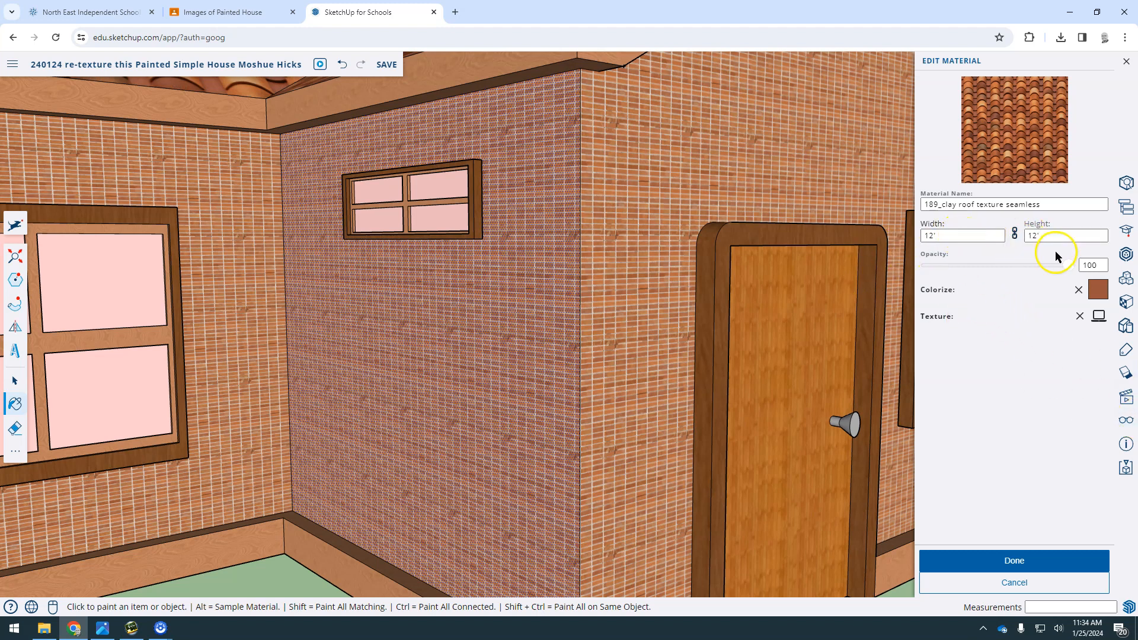
{"action": "scroll", "coordinate": [482, 199], "scroll_direction": "down", "scroll_amount": 6}
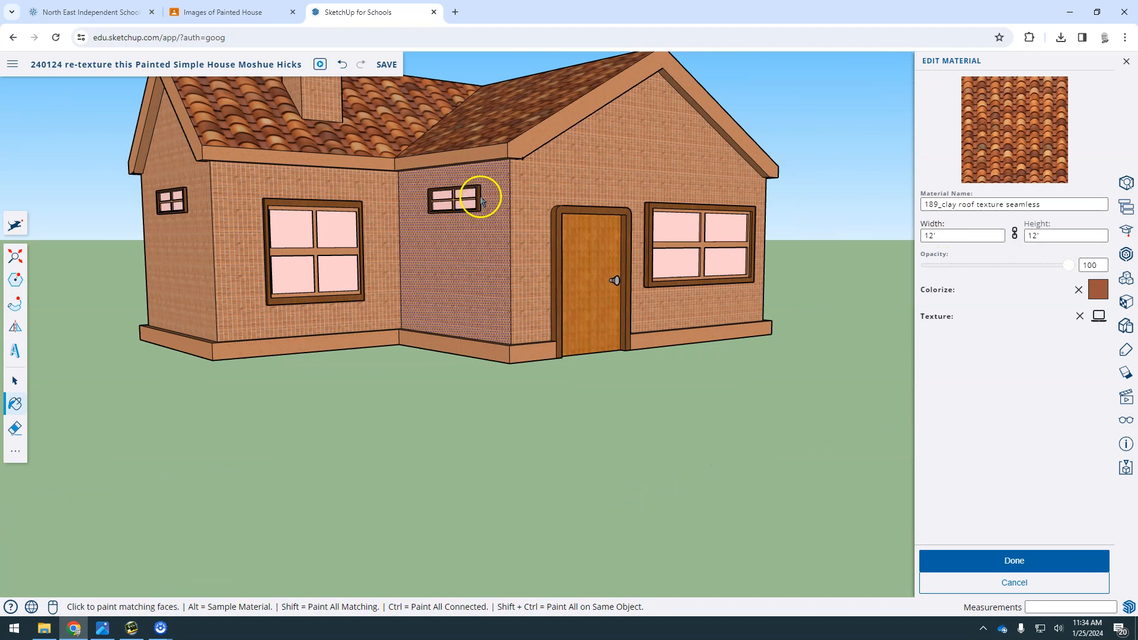
{"action": "middle_click_drag", "start_coordinate": [483, 199], "coordinate": [482, 256], "text": "shift"}
{"action": "key", "text": "ctrl+z"}
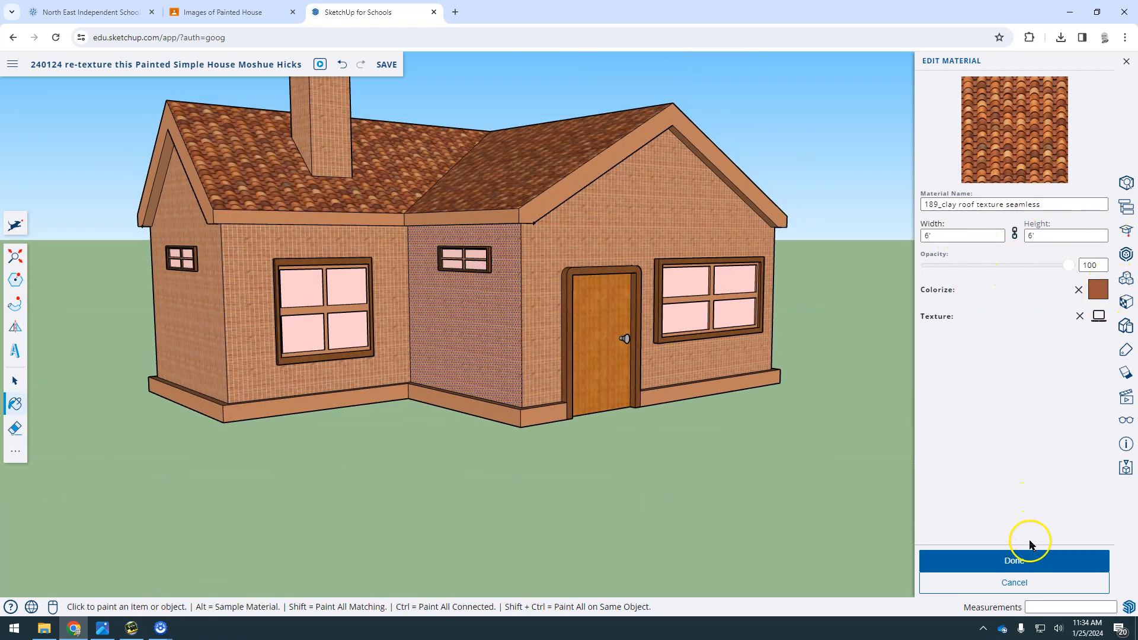
Step: Finish editing the clay roof material and set the width of the special-bricks-textures-seamless wall material to 3'
{"action": "left_click", "coordinate": [1026, 559]}
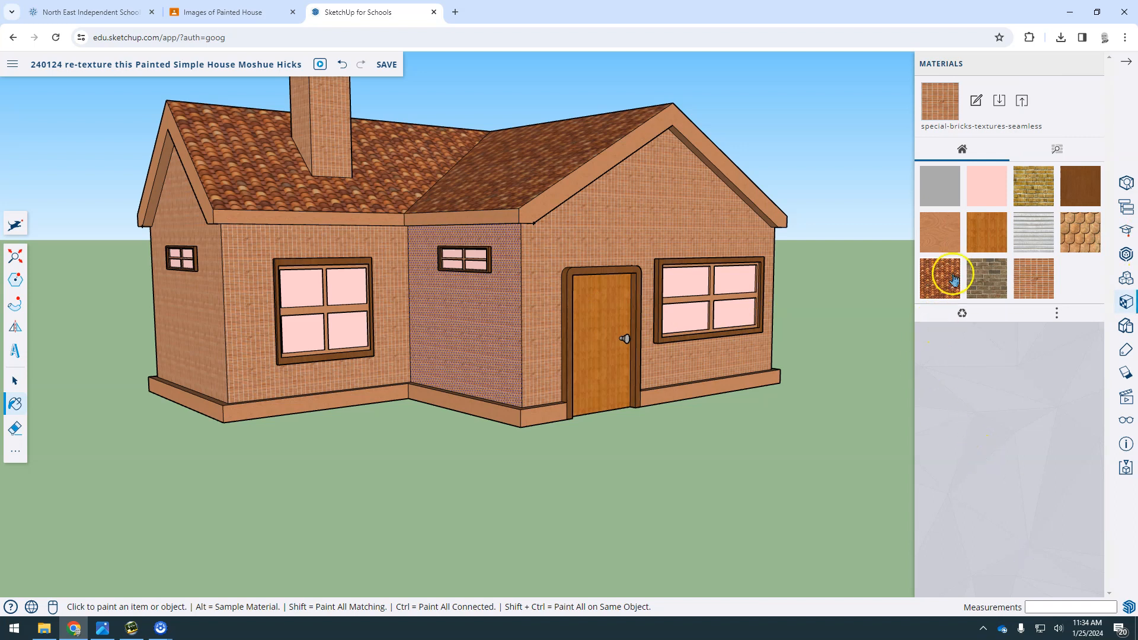
{"action": "left_click", "coordinate": [1033, 278]}
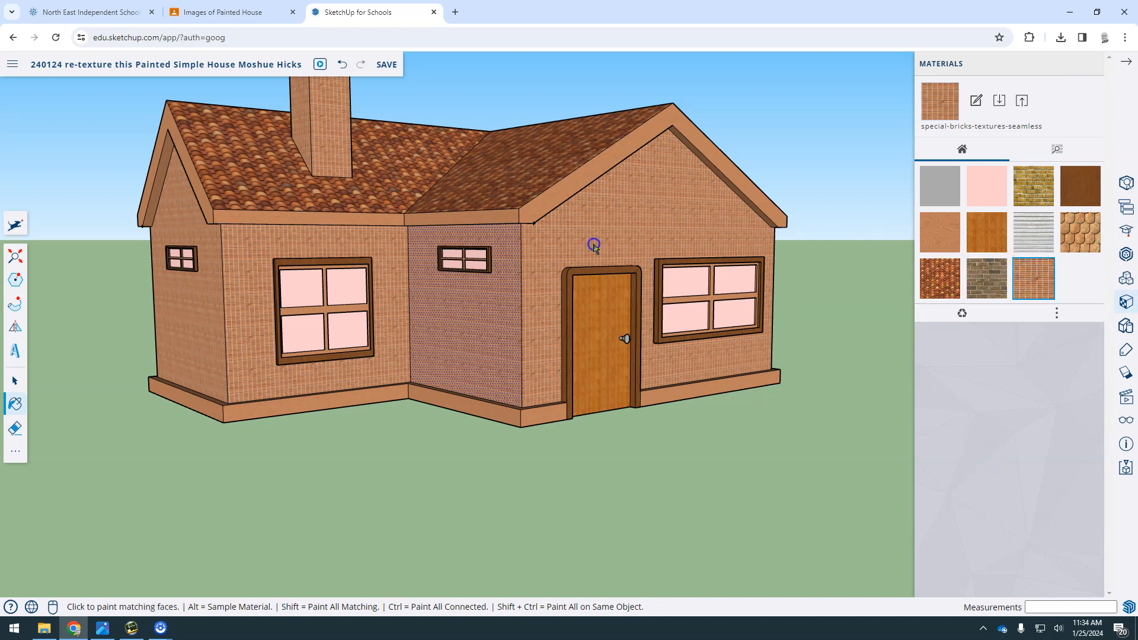
{"action": "left_click", "coordinate": [978, 103]}
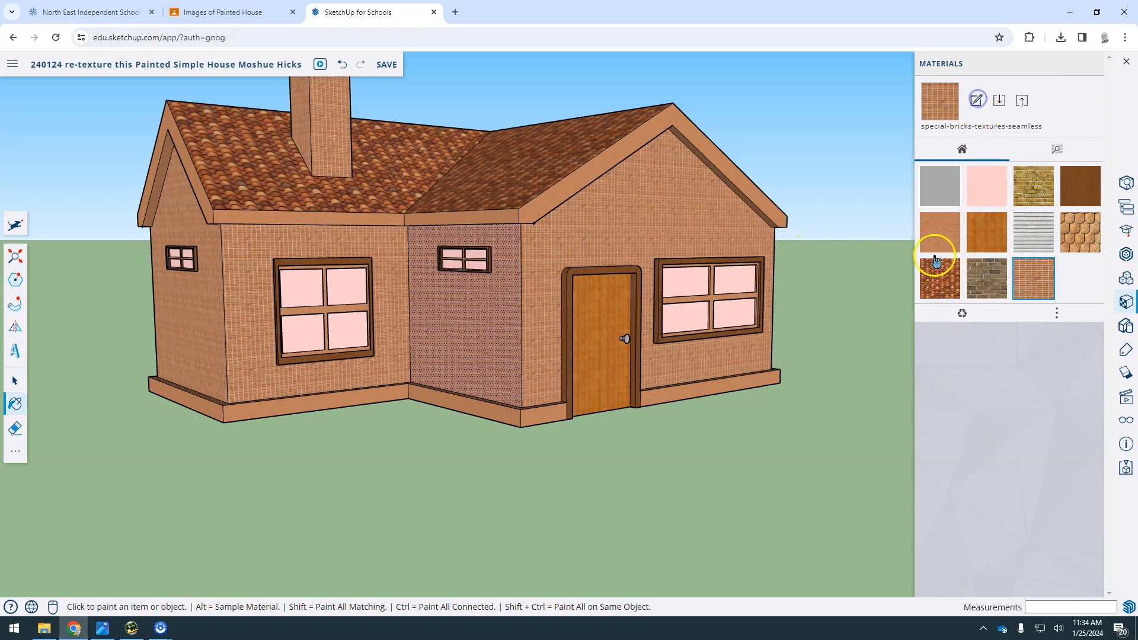
{"action": "left_click", "coordinate": [979, 237]}
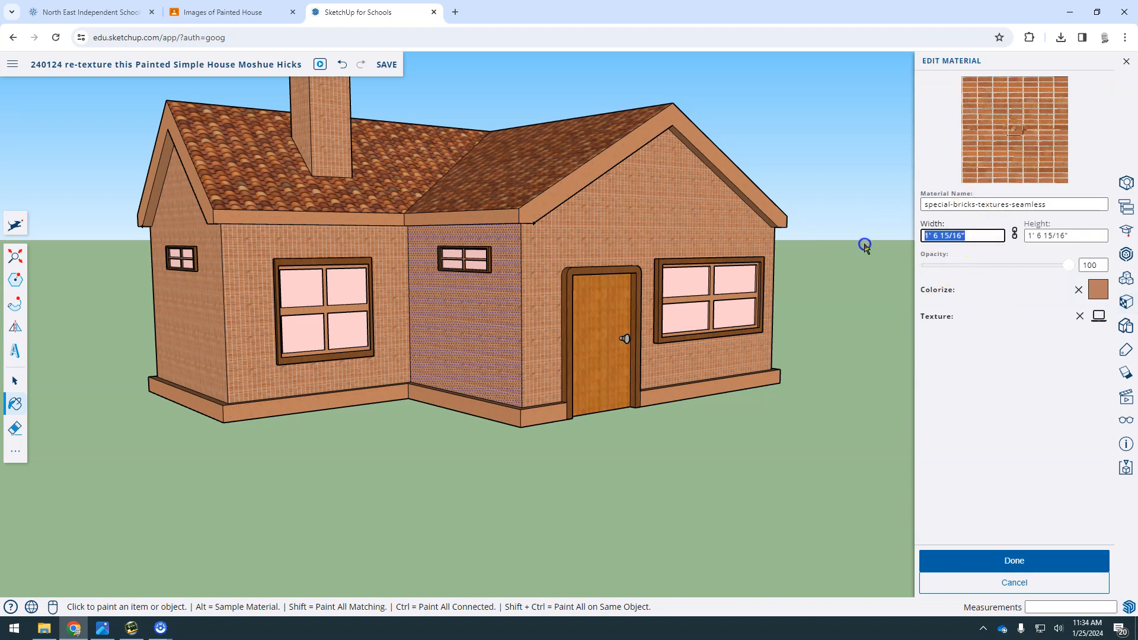
{"action": "type", "text": "3'"}
{"action": "key", "text": "Return"}
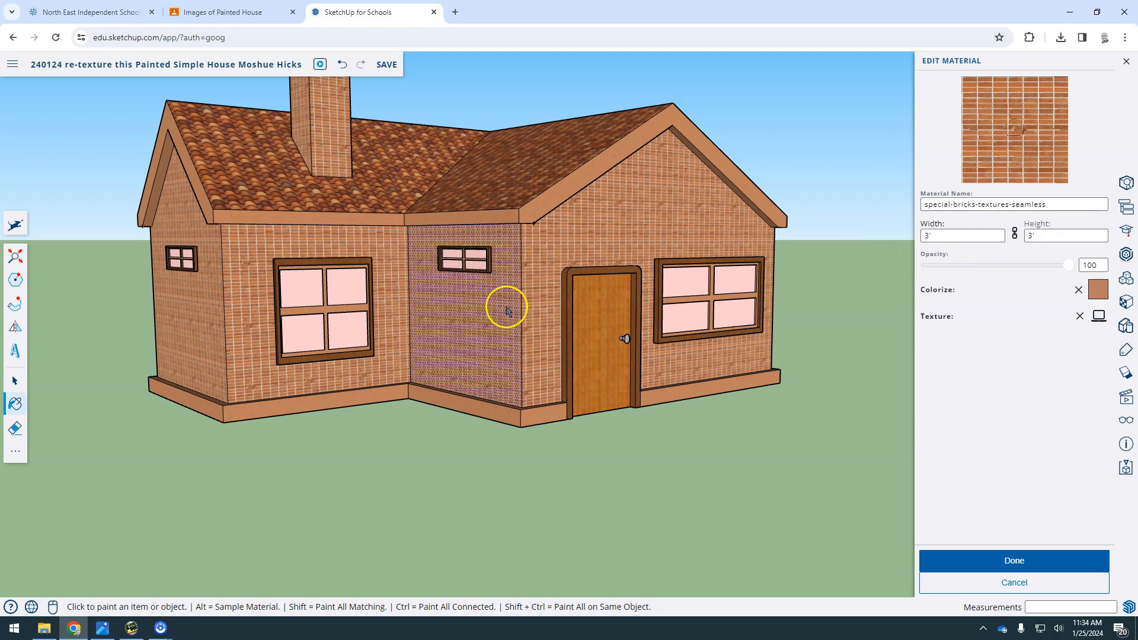
{"action": "scroll", "coordinate": [494, 303], "scroll_direction": "up", "scroll_amount": 3}
Step: Enlarge the special-bricks-textures-seamless material on the walls to a width of 6'
{"action": "left_click_drag", "start_coordinate": [963, 236], "coordinate": [916, 240]}
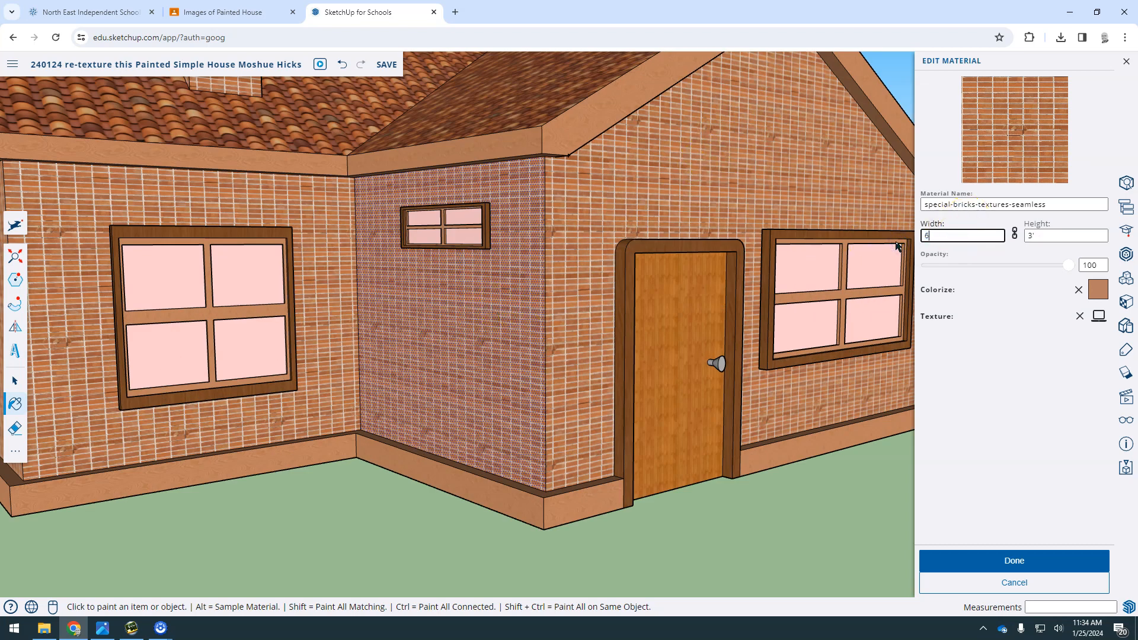
{"action": "key", "text": "Return"}
{"action": "key", "text": "space"}
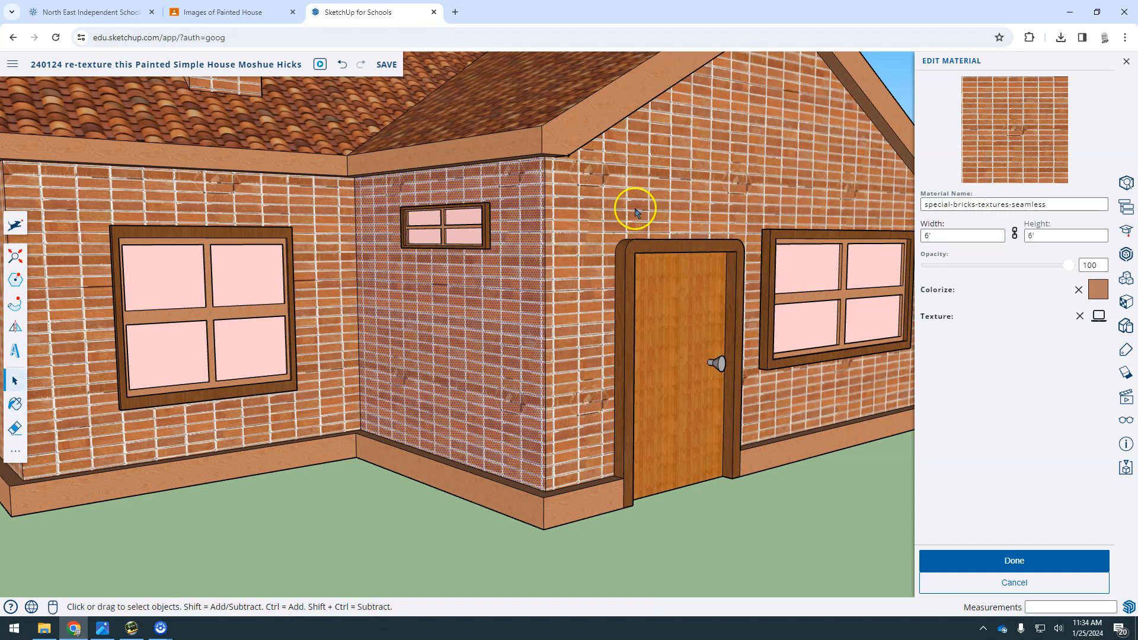
Step: Examine the resized brick texture's tiling and repeated marks on the house walls, from close up and from several angles
{"action": "mouse_move", "coordinate": [584, 253]}
{"action": "middle_mouse_down"}
{"action": "mouse_move", "coordinate": [531, 298]}
{"action": "mouse_move", "coordinate": [513, 257]}
{"action": "middle_mouse_up"}
{"action": "scroll", "coordinate": [554, 189], "scroll_direction": "up", "scroll_amount": 5}
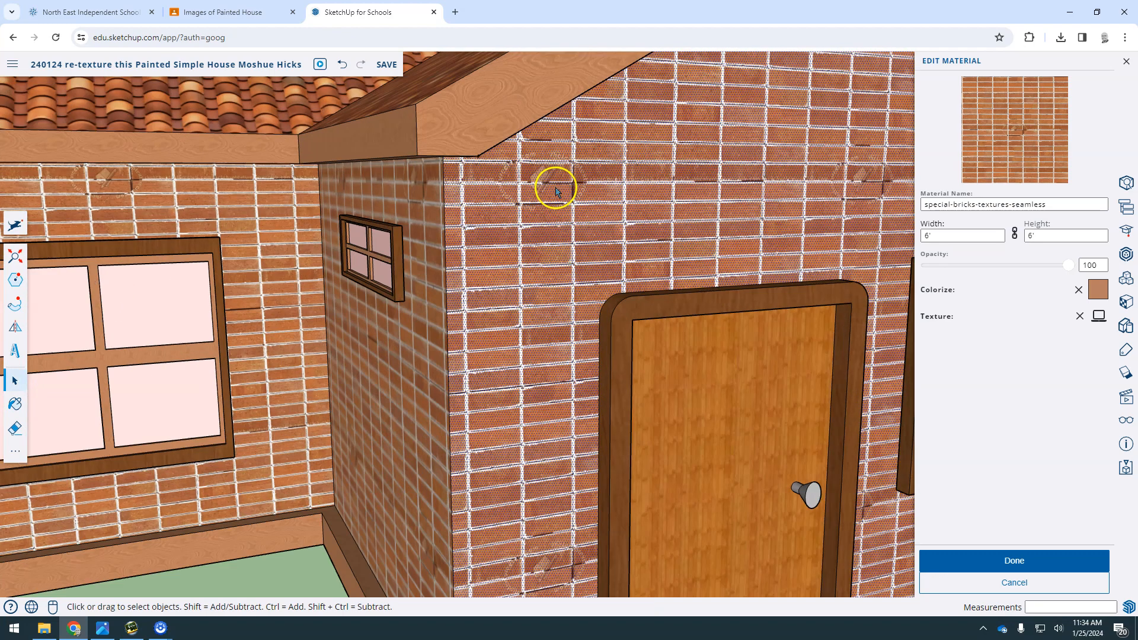
{"action": "scroll", "coordinate": [562, 306], "scroll_direction": "down", "scroll_amount": 10}
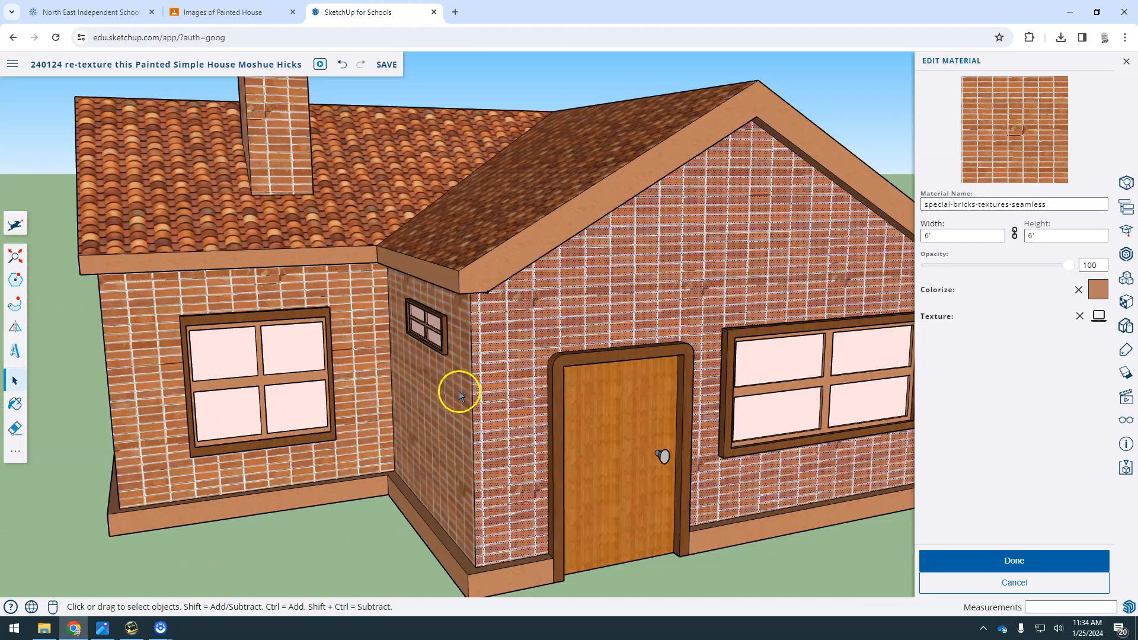
{"action": "middle_click_drag", "start_coordinate": [457, 390], "coordinate": [521, 345]}
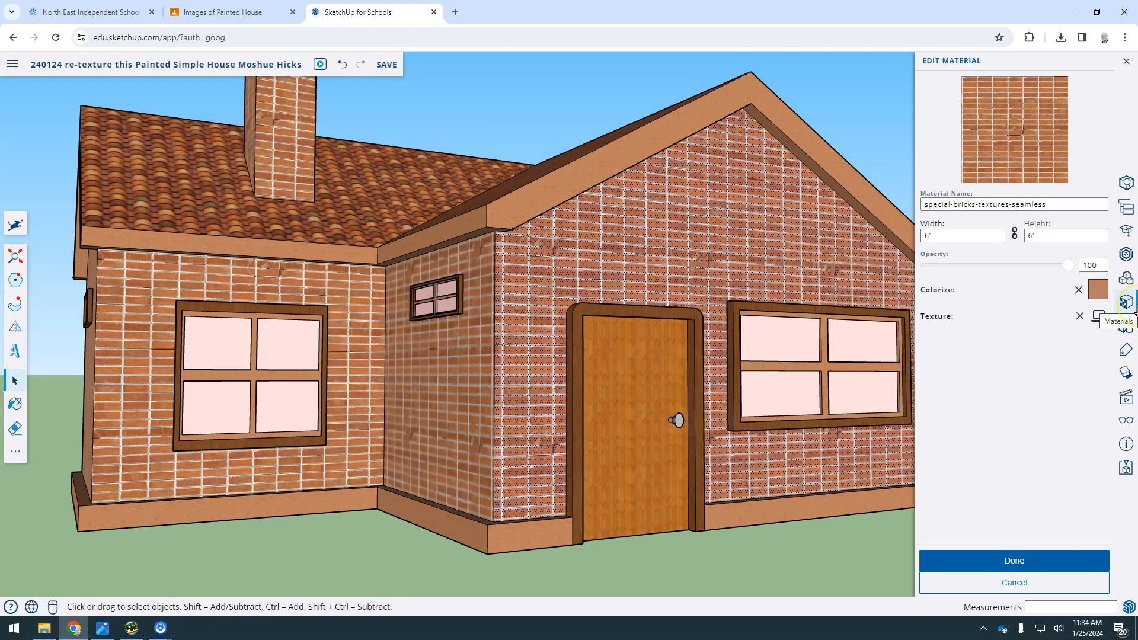
{"action": "middle_click_drag", "start_coordinate": [514, 368], "coordinate": [467, 442]}
{"action": "middle_click_drag", "start_coordinate": [631, 465], "coordinate": [728, 475]}
{"action": "middle_click_drag", "start_coordinate": [414, 399], "coordinate": [487, 428]}
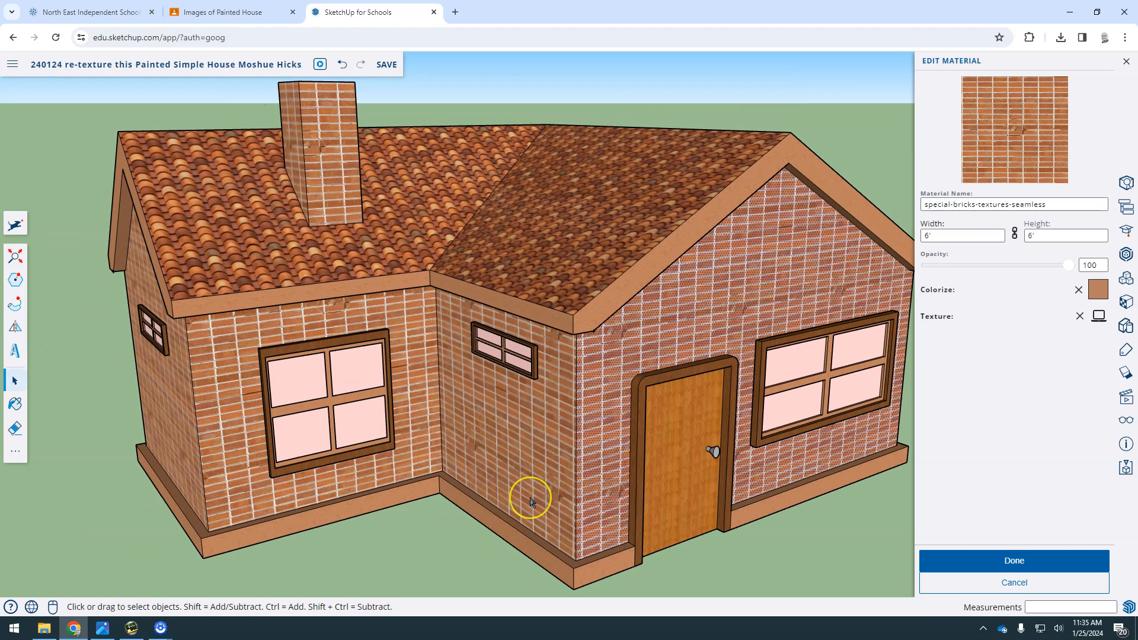